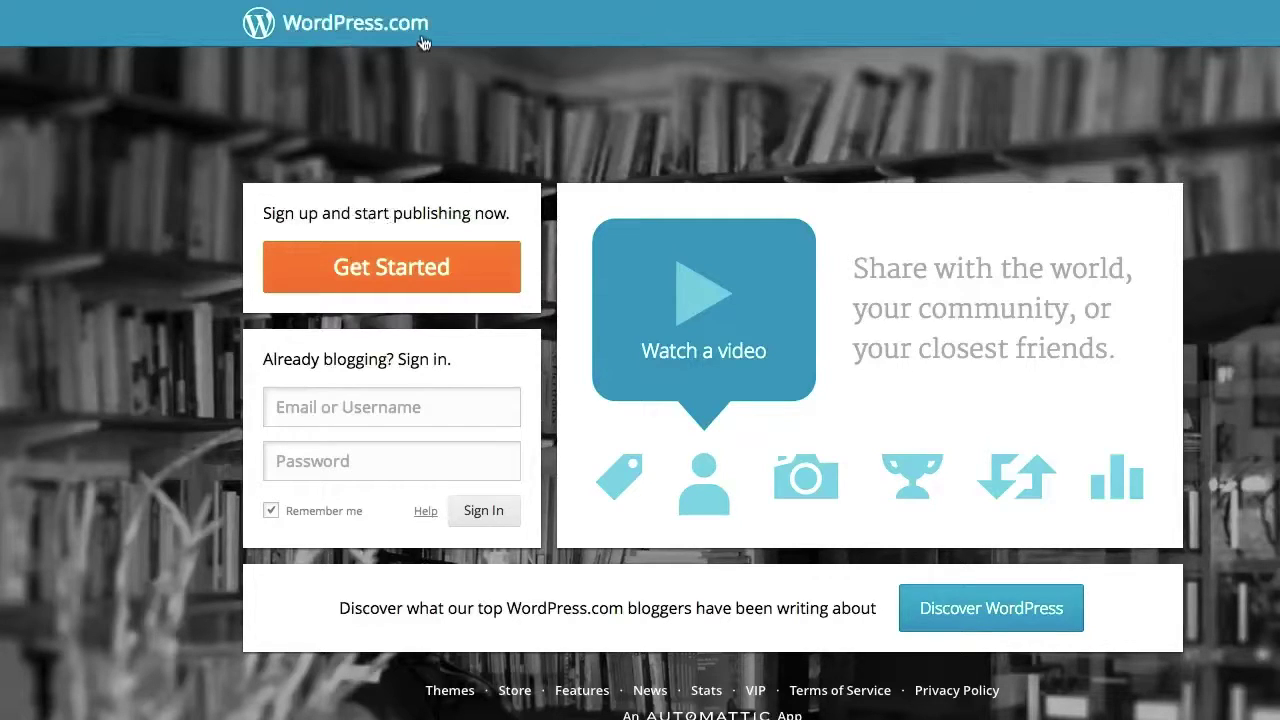
Open the WordPress.com signup form and enter the account e-mail address
click(376, 266)
click(427, 176)
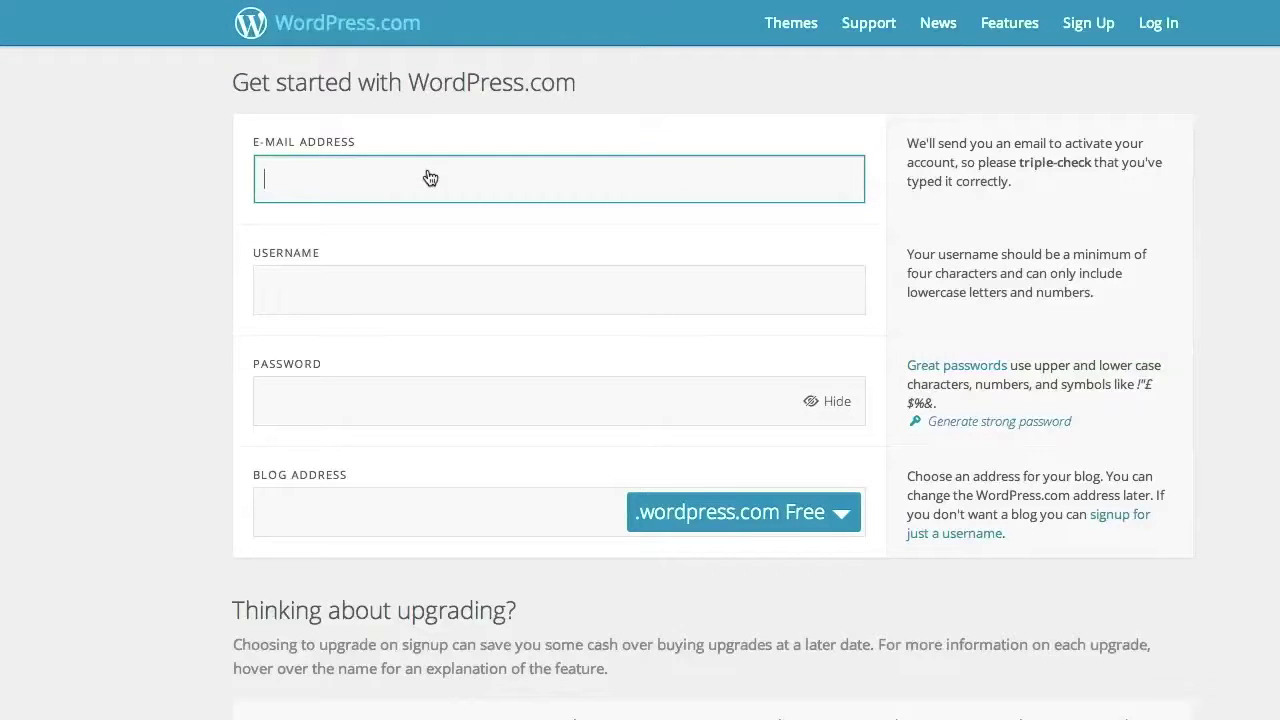
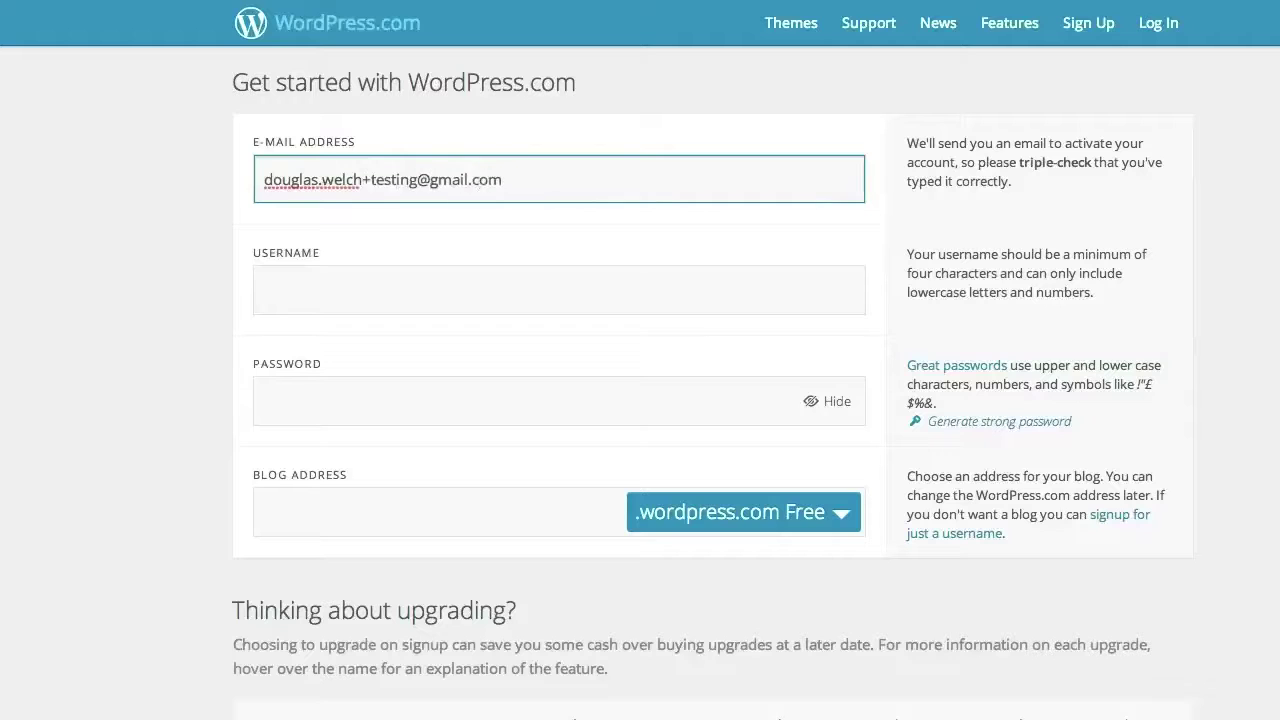
Edit the suggested username, fill in the password and enter DEWTest as the blog address
key(Tab)
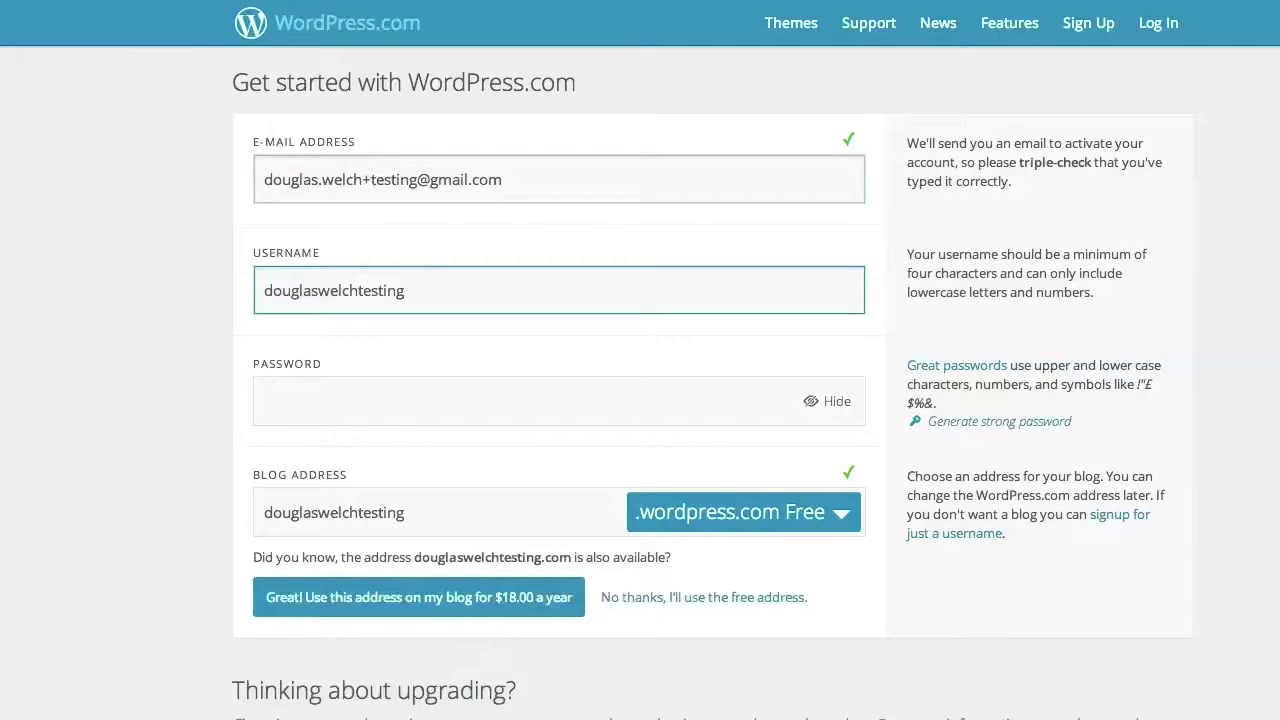
key(BackSpace)
key(BackSpace)
key(BackSpace)
key(BackSpace)
key(BackSpace)
key(BackSpace)
key(BackSpace)
text(-)
text(video)
key(Tab)
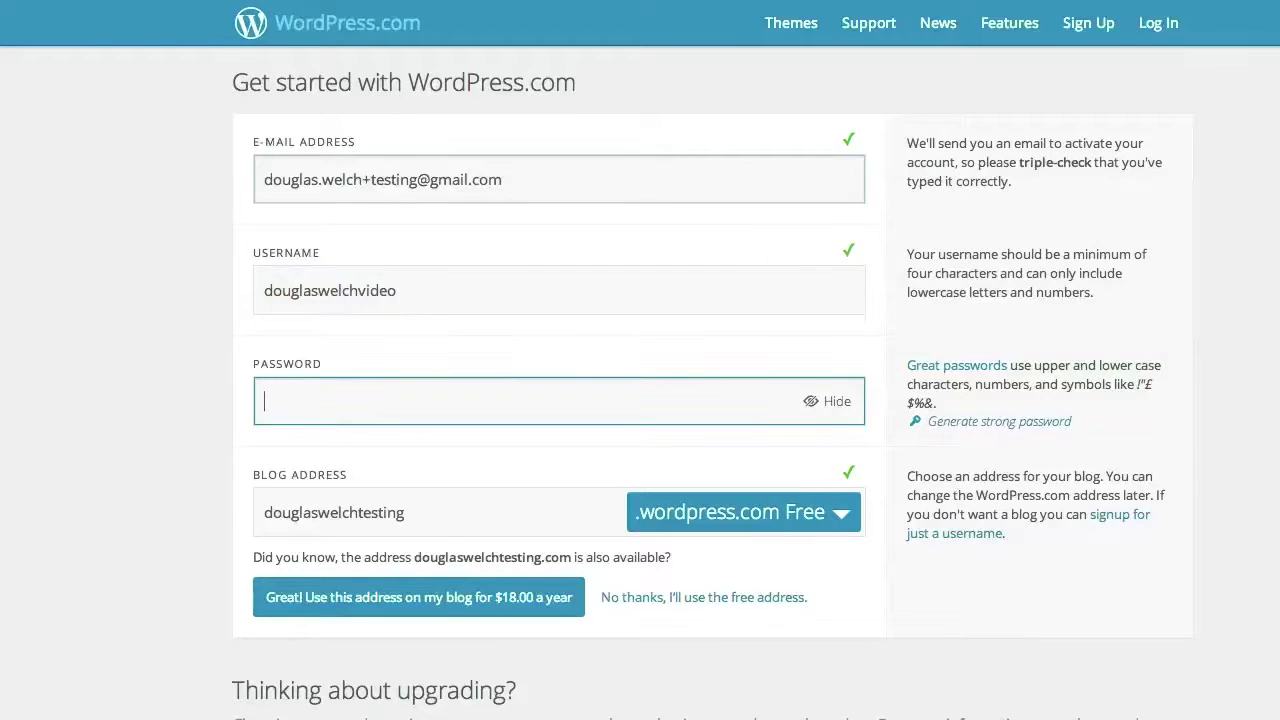
key(Tab)
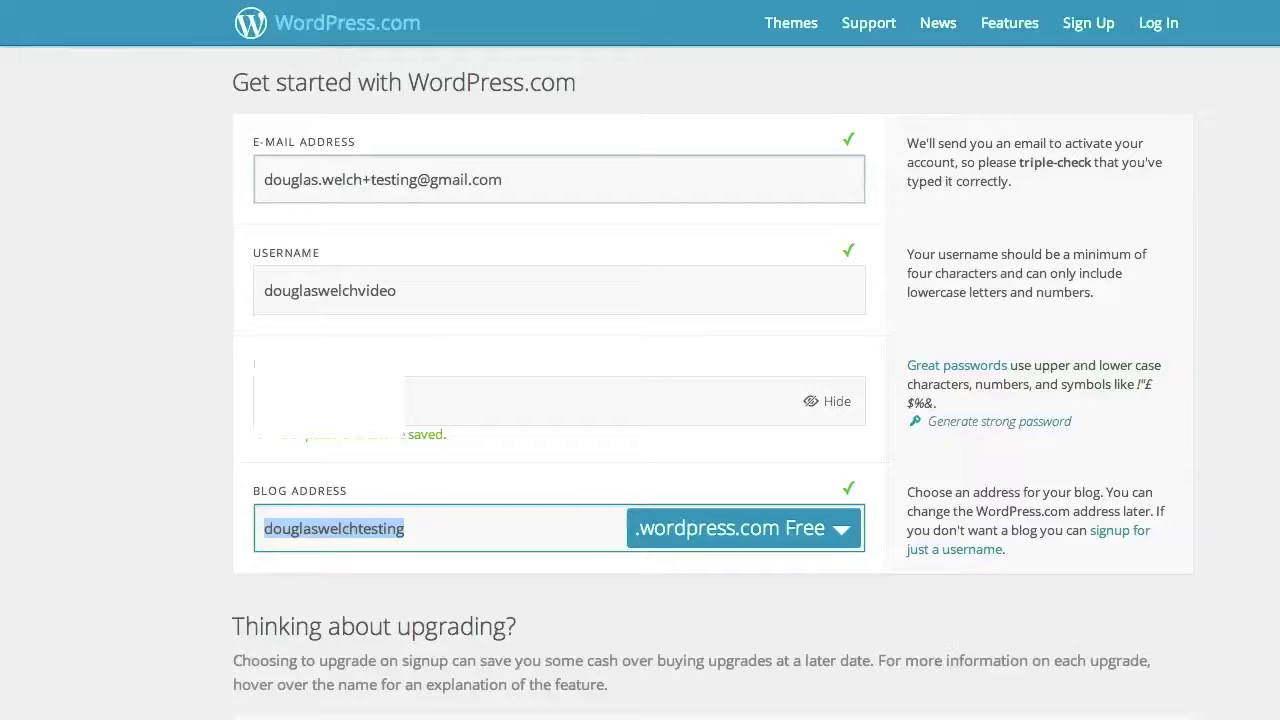
text(DEWTest)
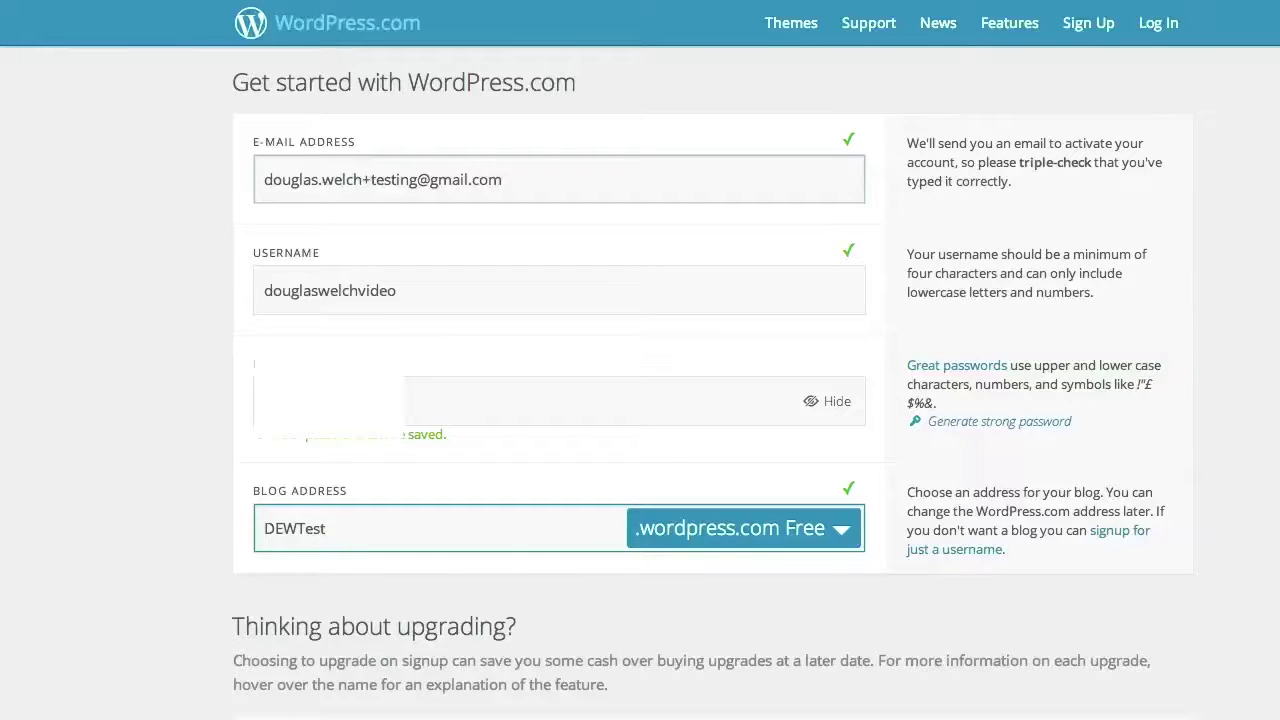
Change the blog address to DEWTest1 and have its availability rechecked
scroll(228, 463, down, 5)
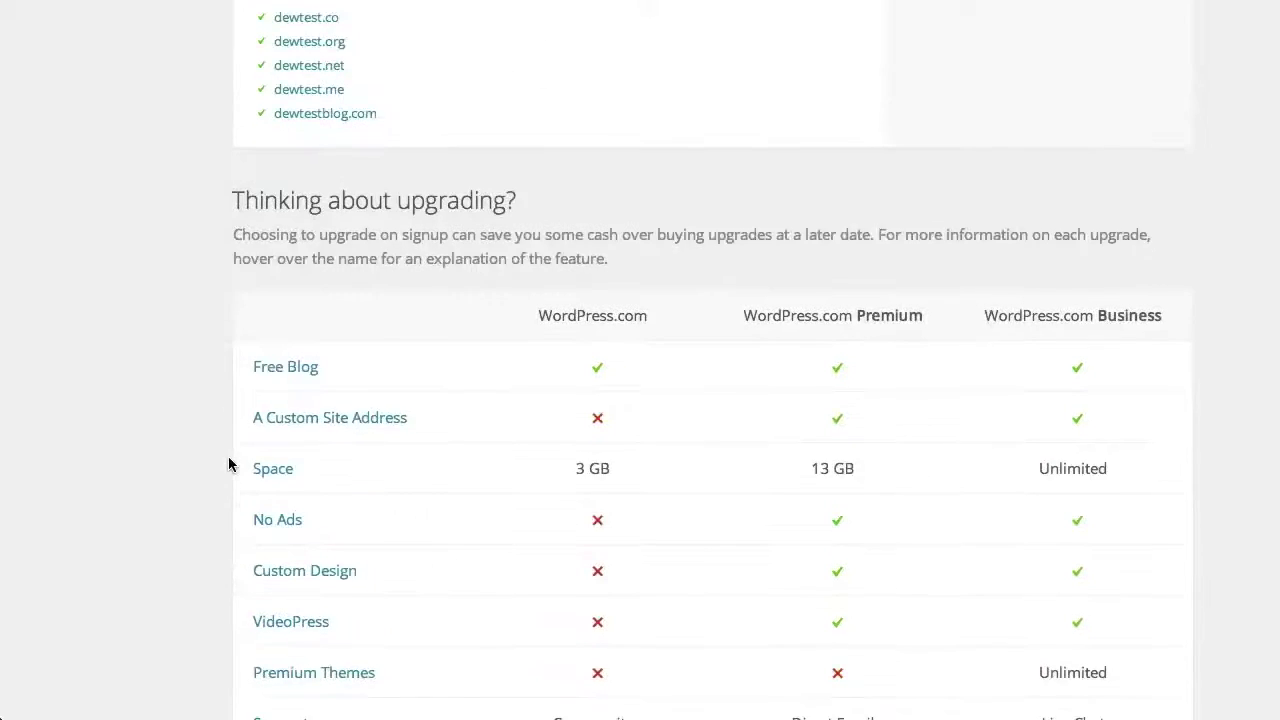
scroll(228, 463, down, 3)
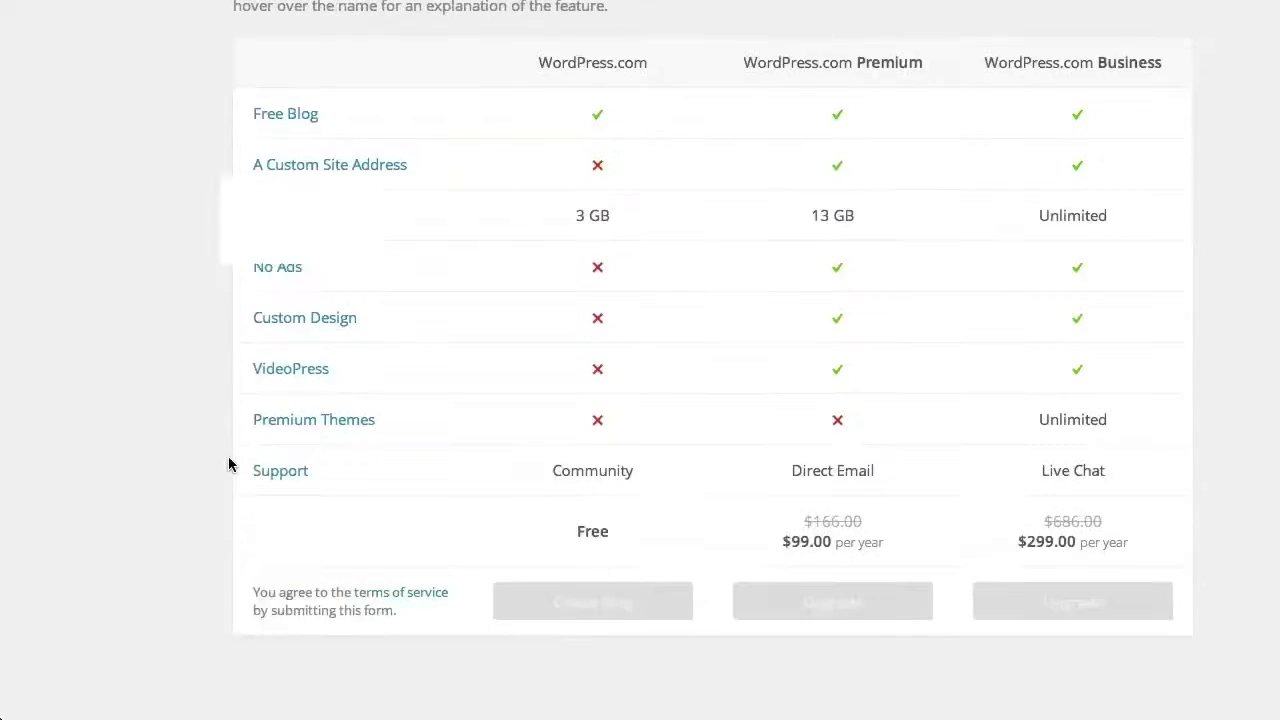
scroll(230, 460, up, 4)
scroll(253, 463, up, 4)
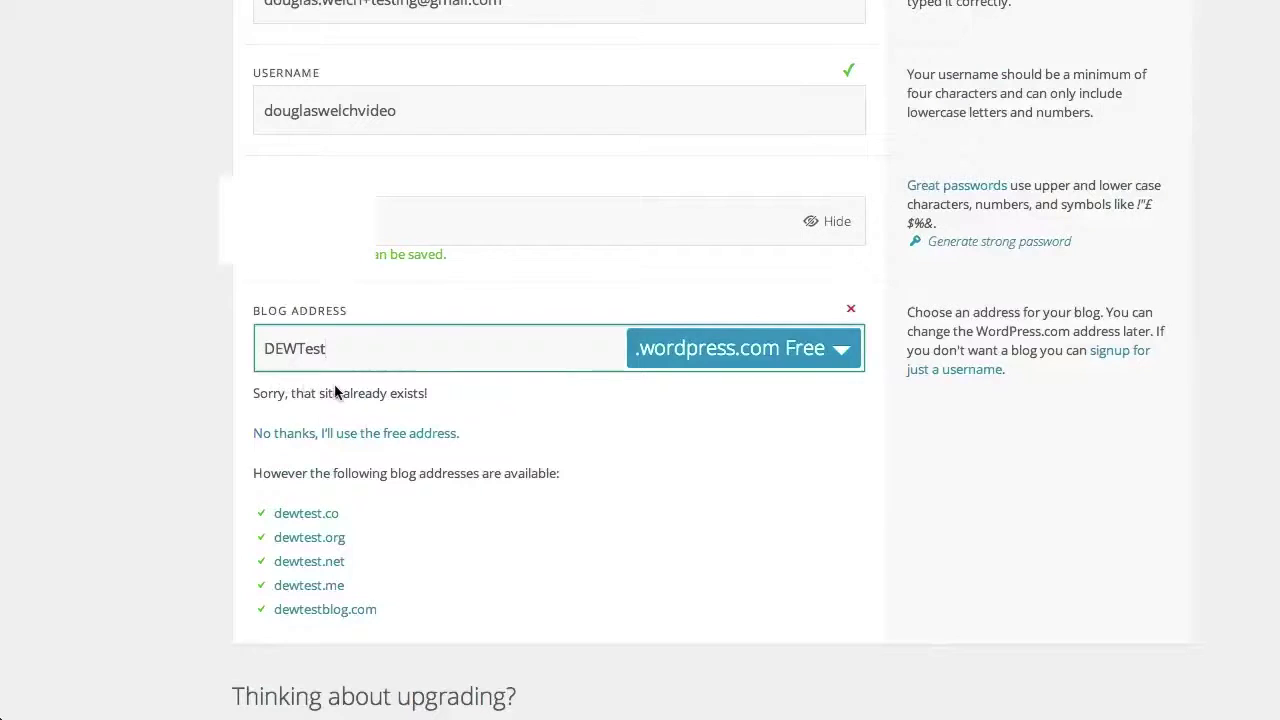
text(1)
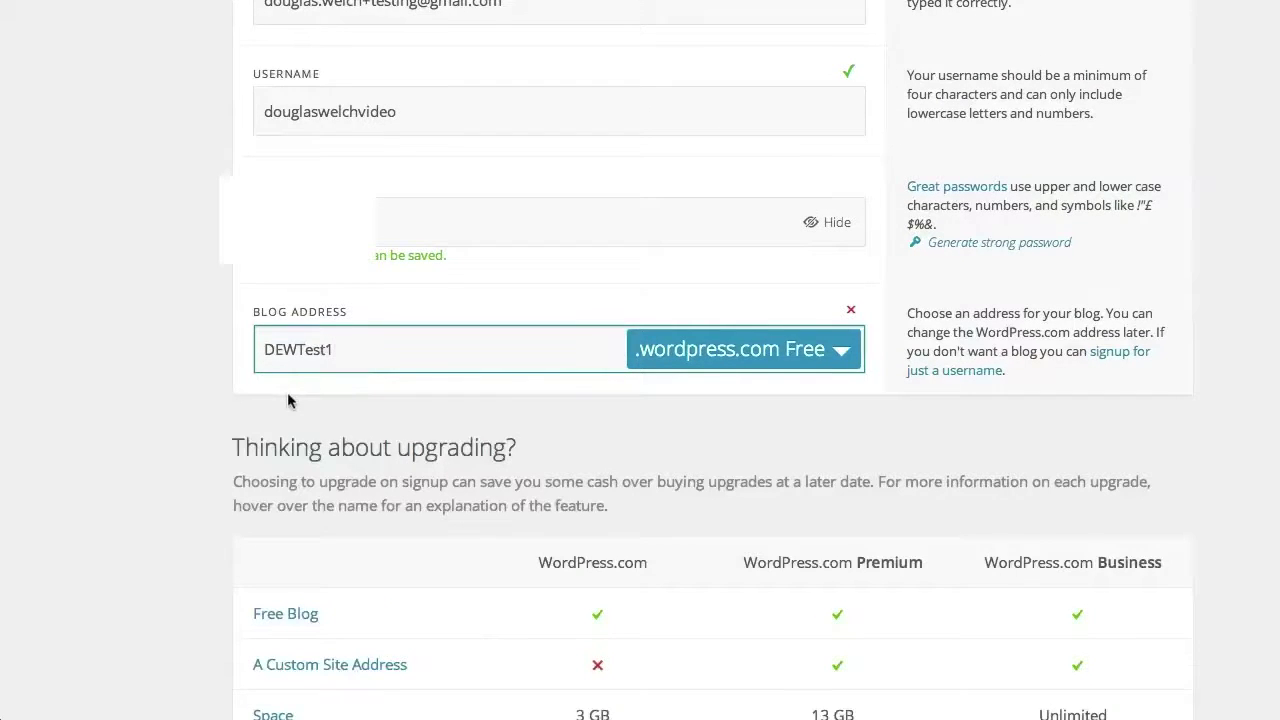
scroll(288, 395, down, 5)
scroll(288, 395, up, 4)
scroll(287, 395, up, 2)
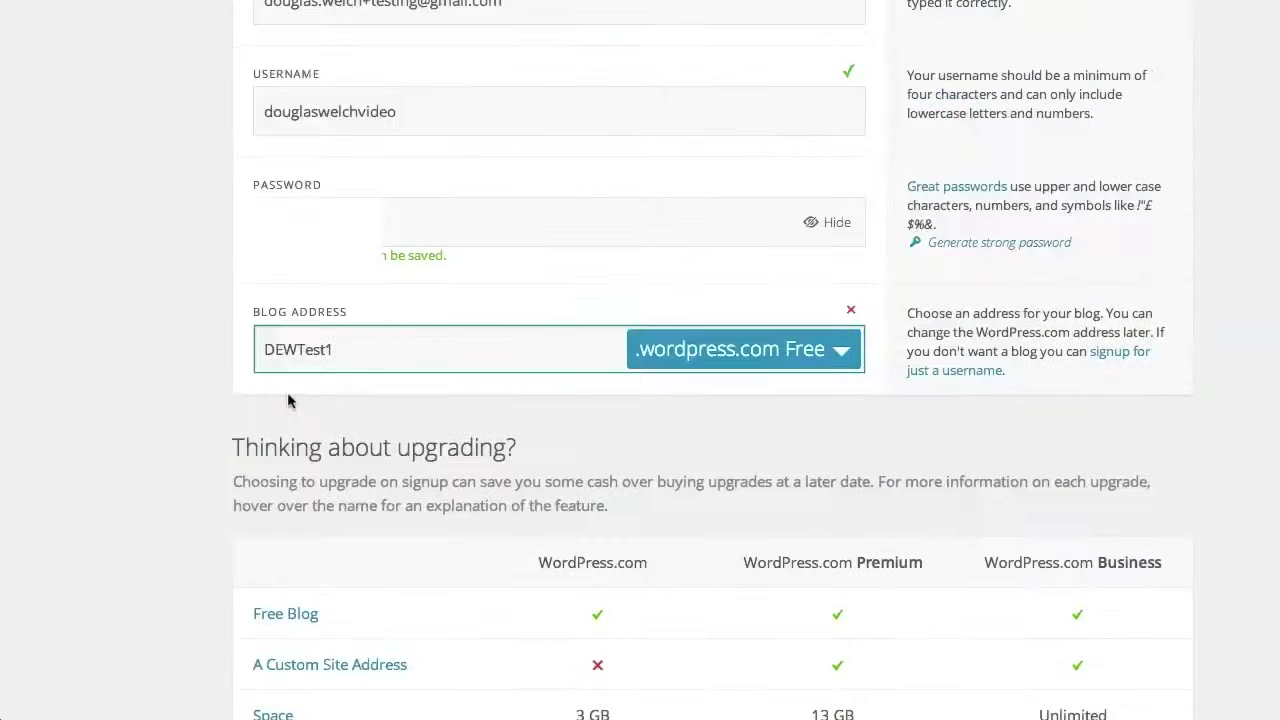
click(466, 393)
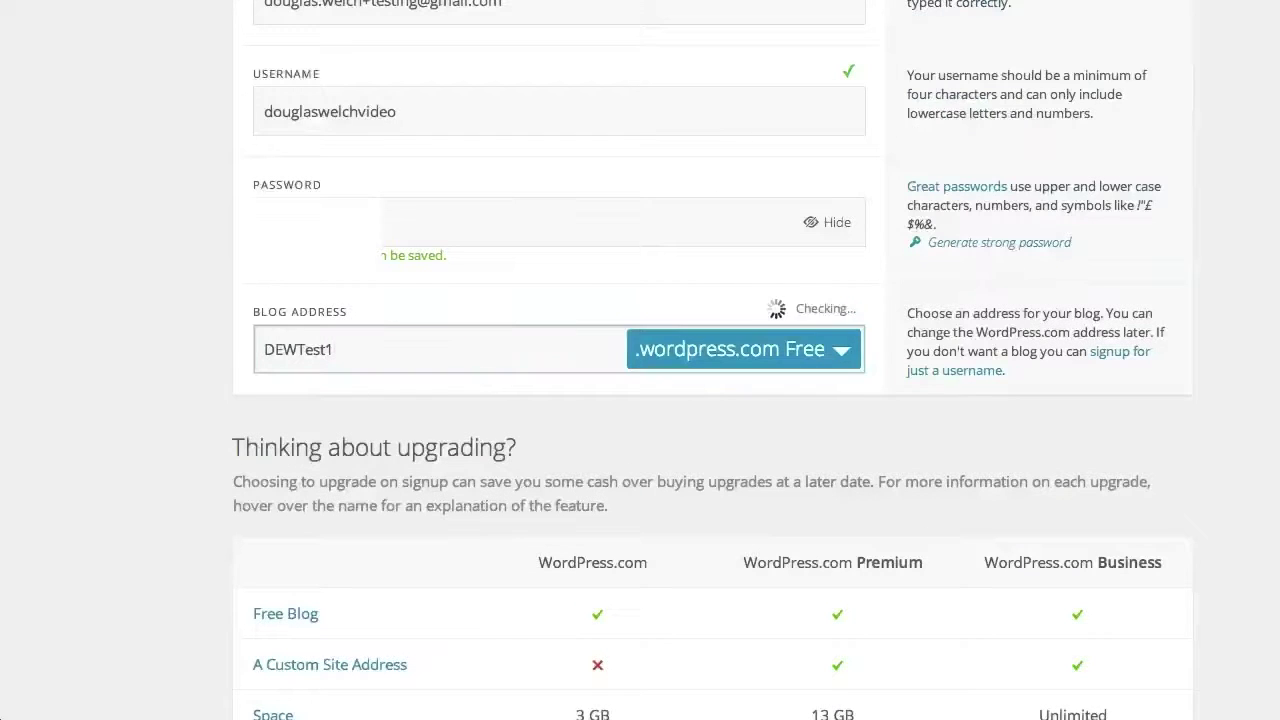
scroll(378, 481, down, 10)
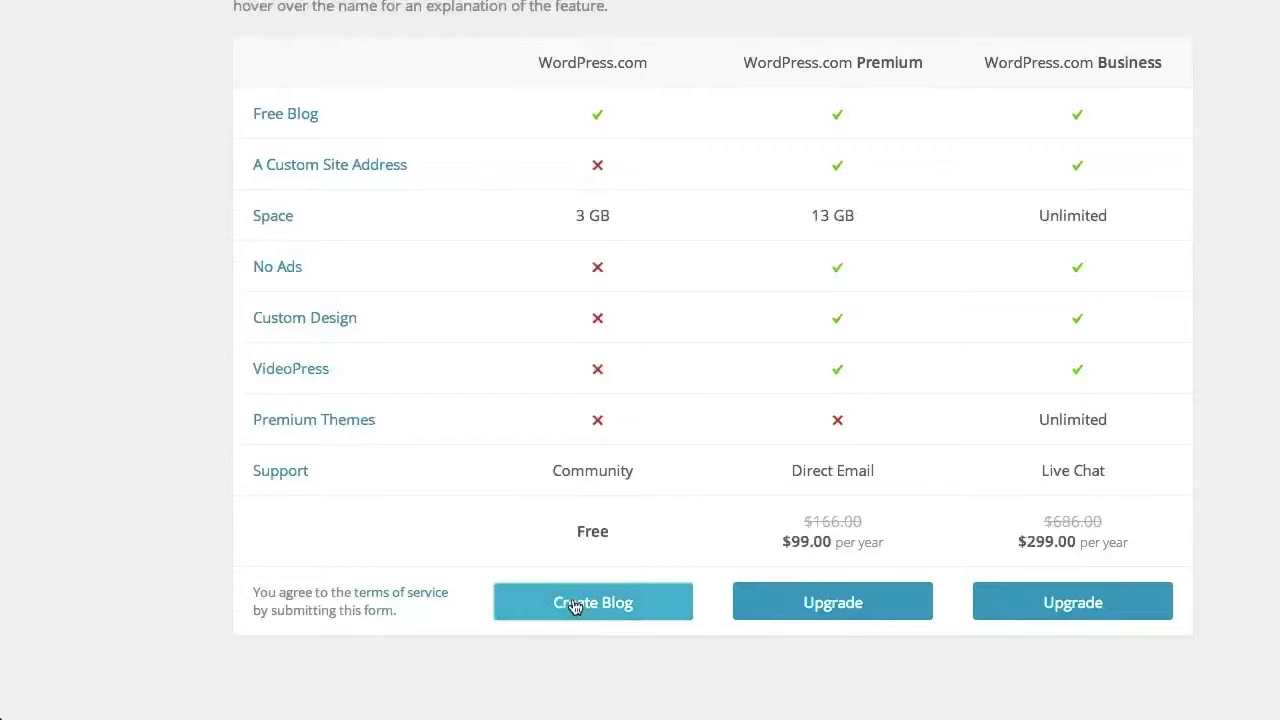
Create the free blog, give it a test blog title and the tagline 'A testing blog for DEW videos'
click(576, 607)
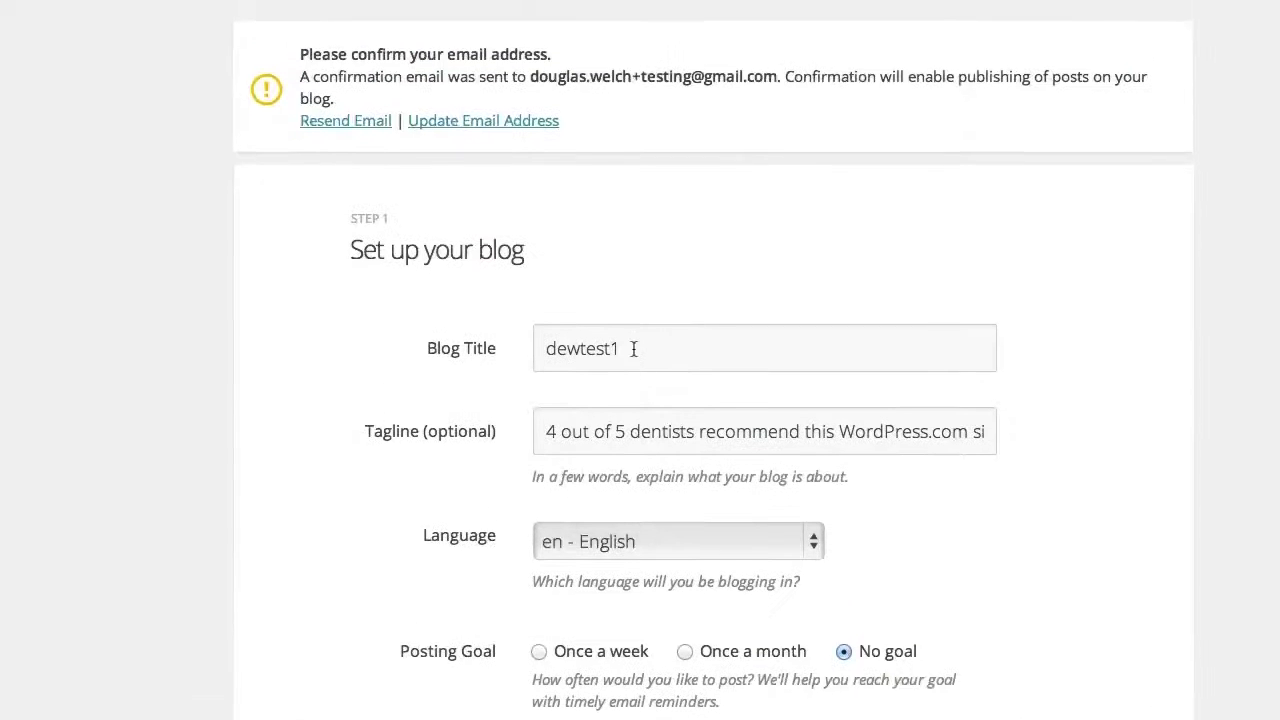
click(482, 217)
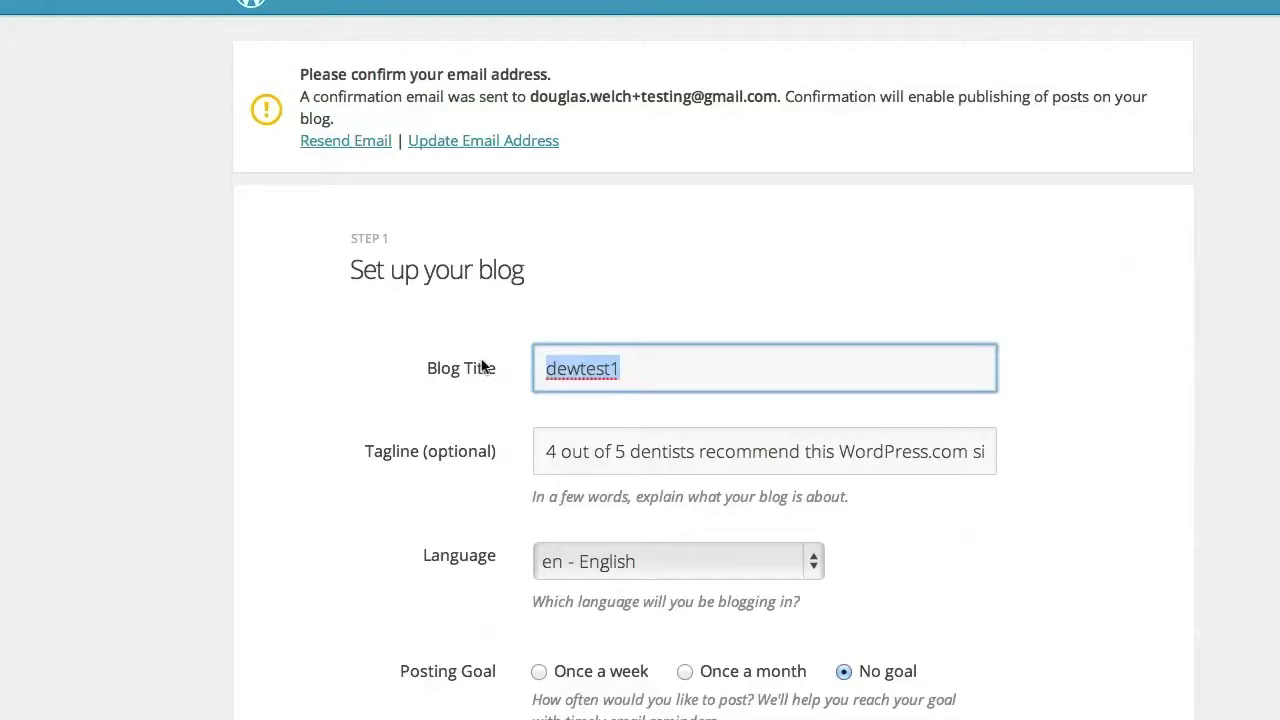
text(Douglas E. Wel)
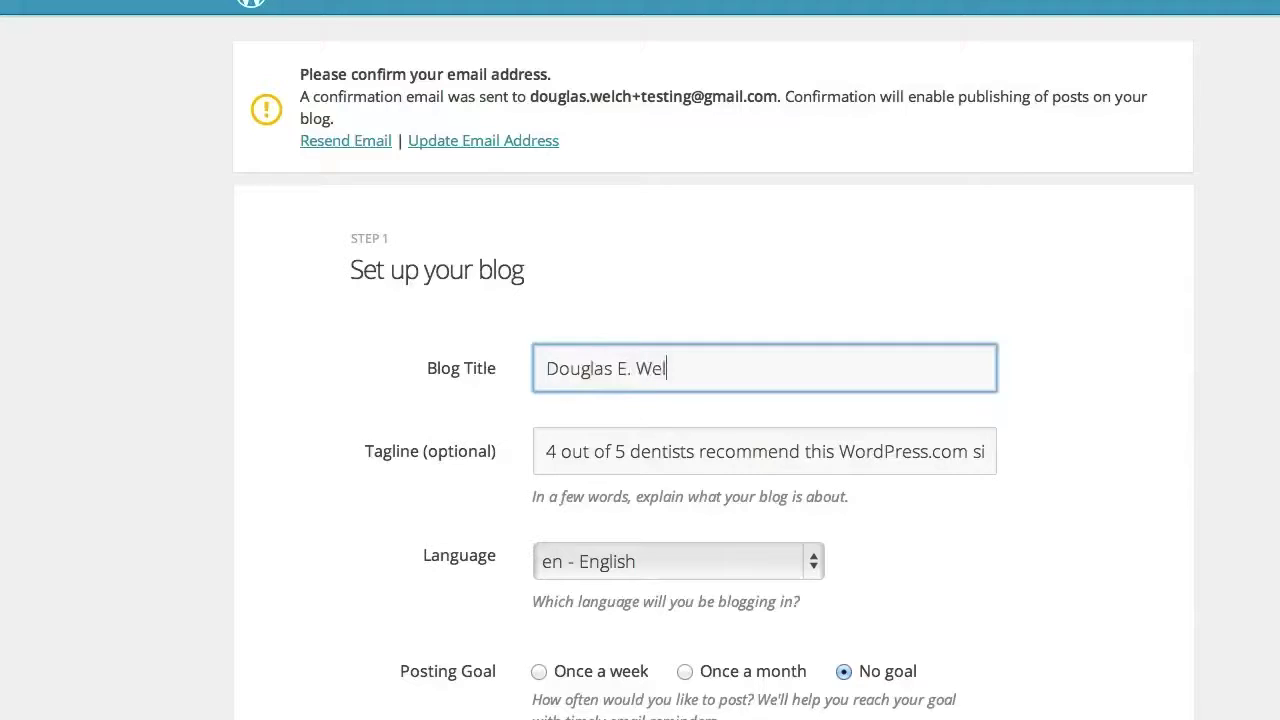
text(ch Test Blog)
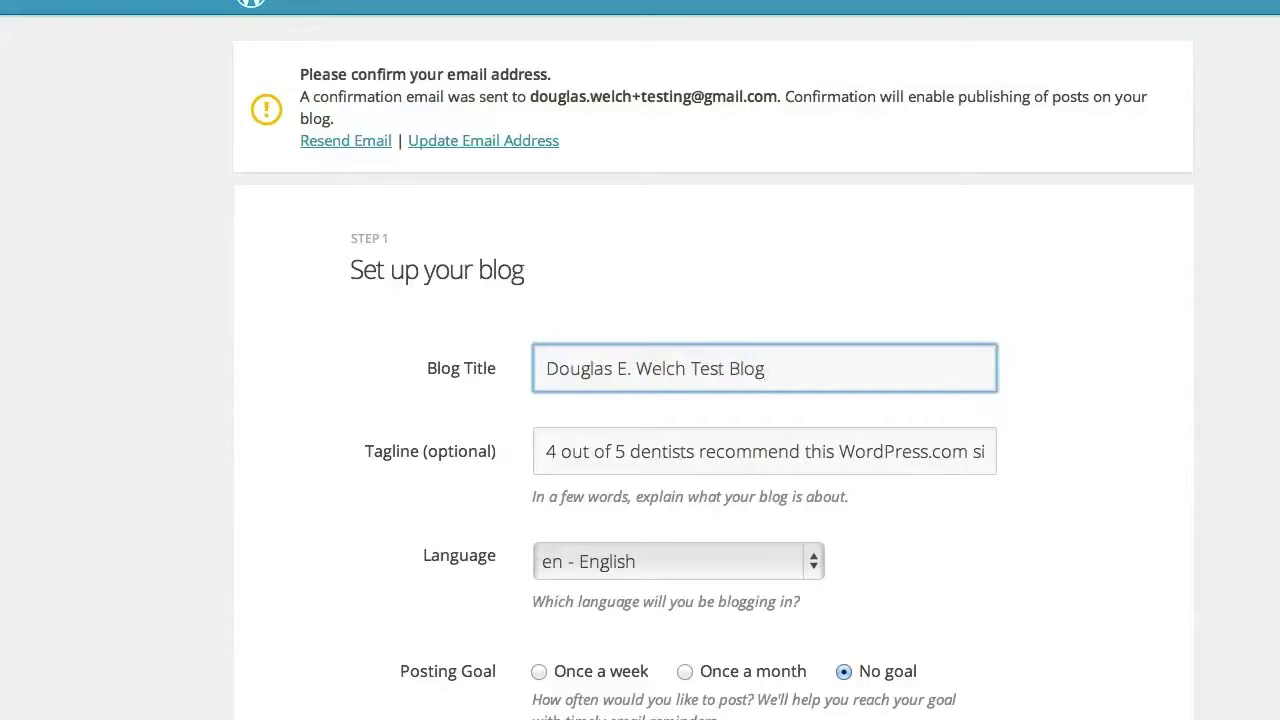
key(Tab)
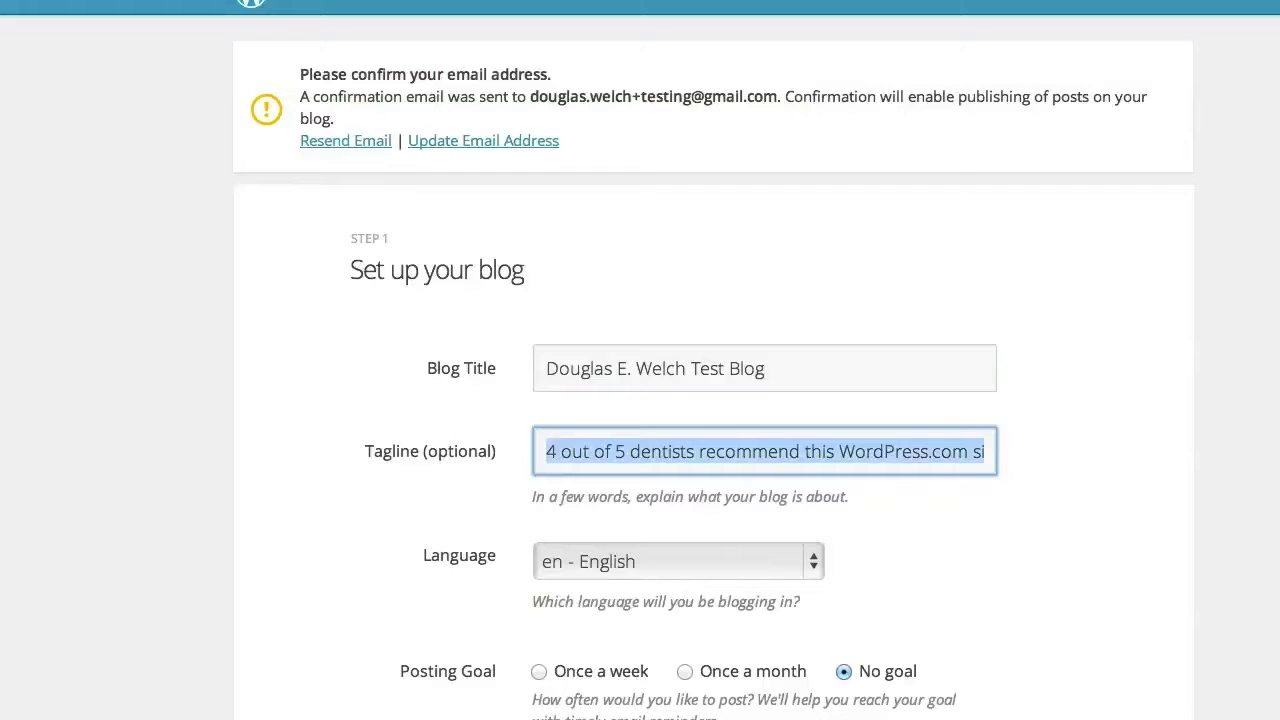
text(A testing b)
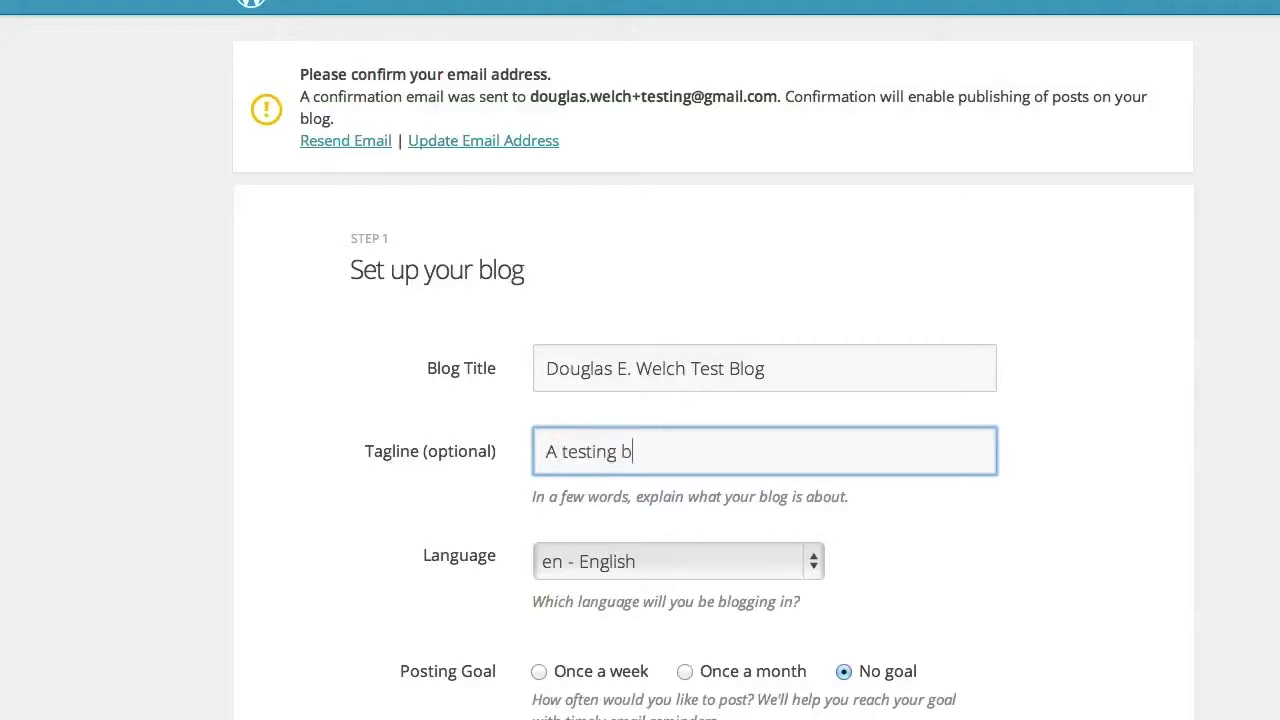
text(log for DEW videos)
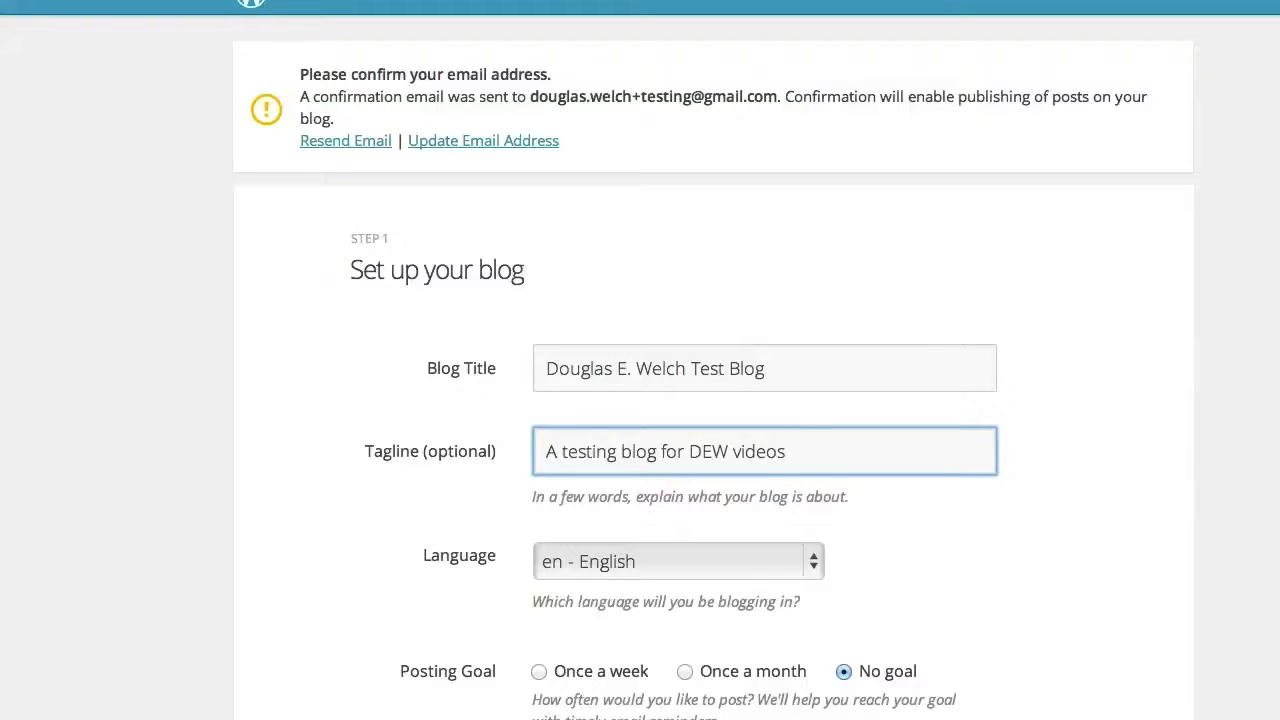
scroll(354, 557, down, 3)
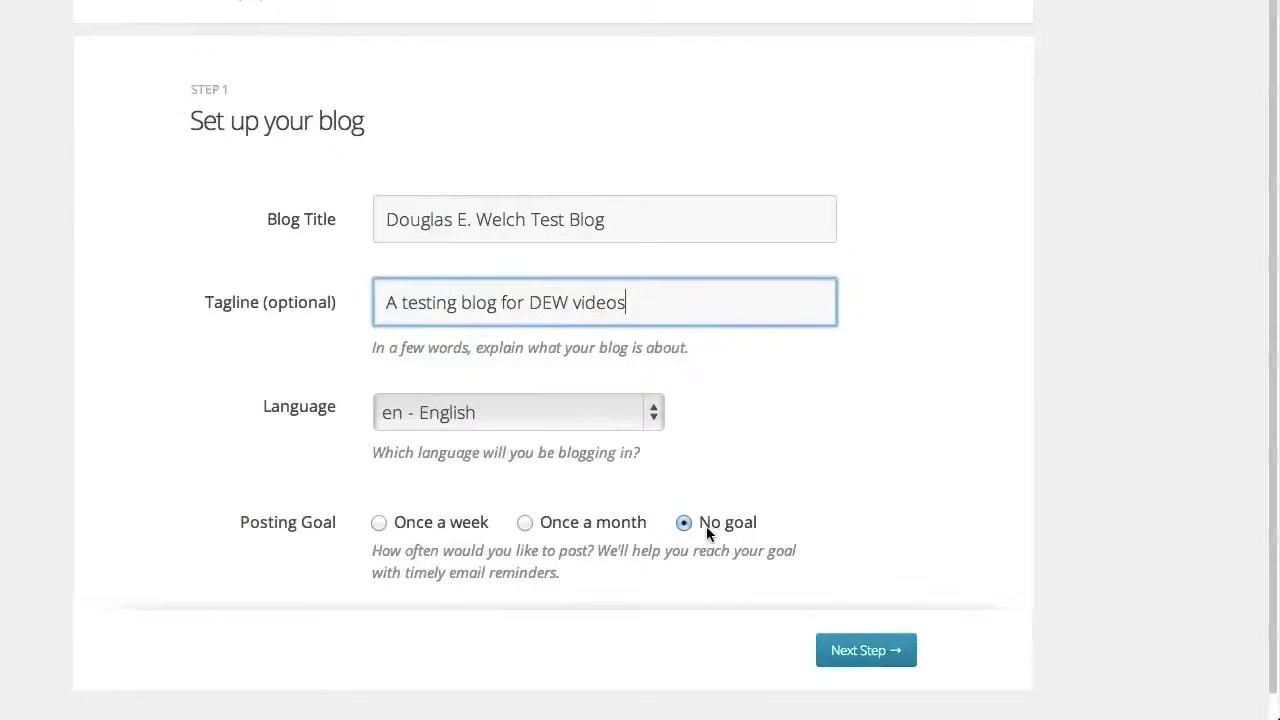
click(866, 656)
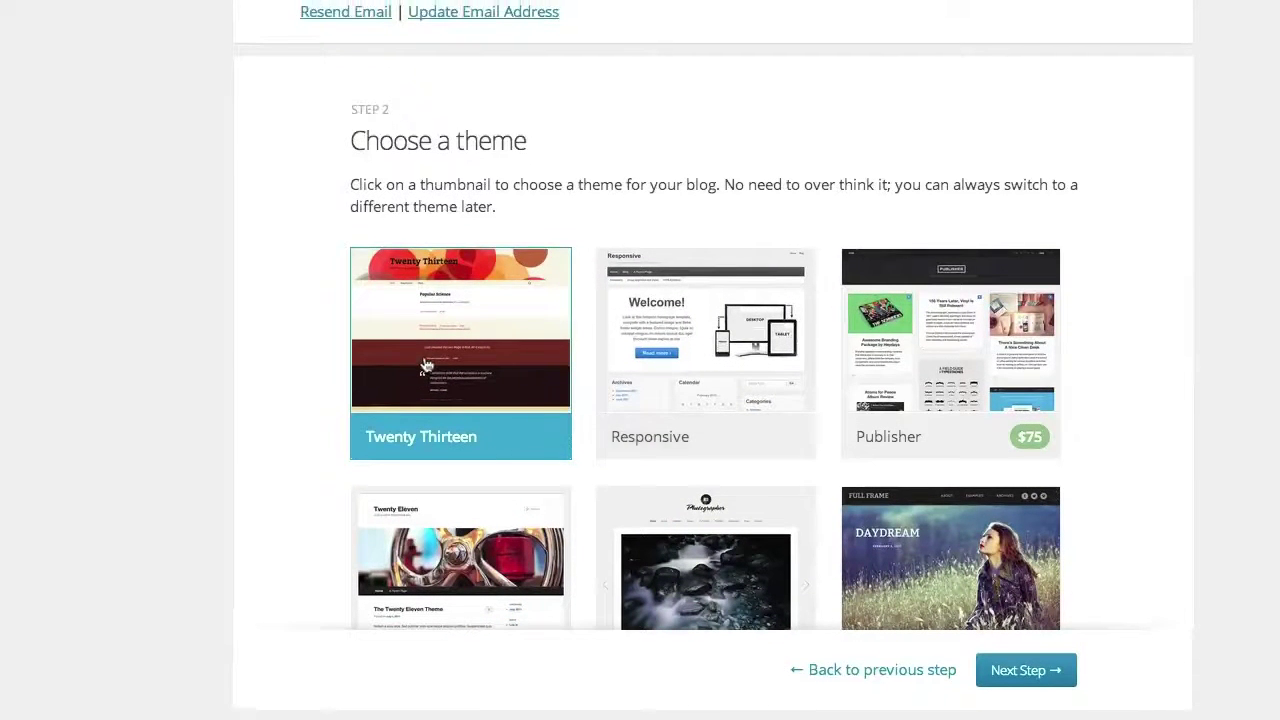
Scroll through the theme thumbnails, keeping Twenty Thirteen selected
scroll(320, 512, down, 4)
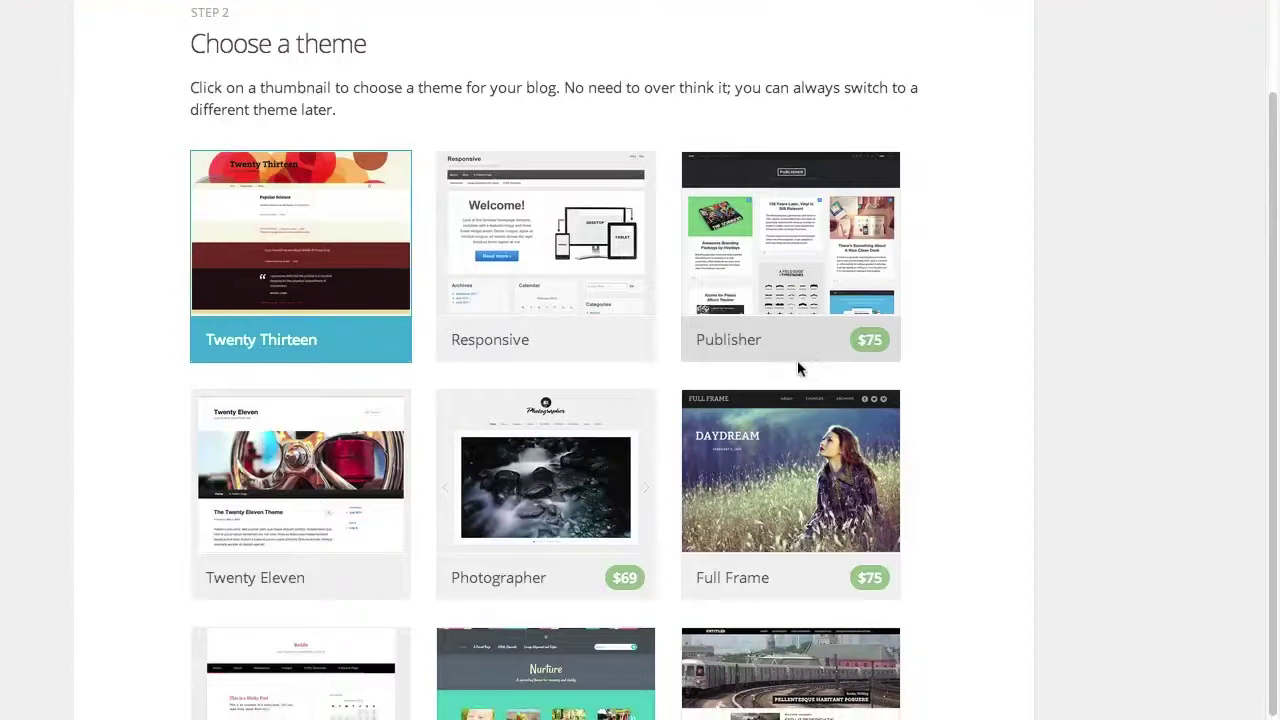
scroll(770, 372, down, 1)
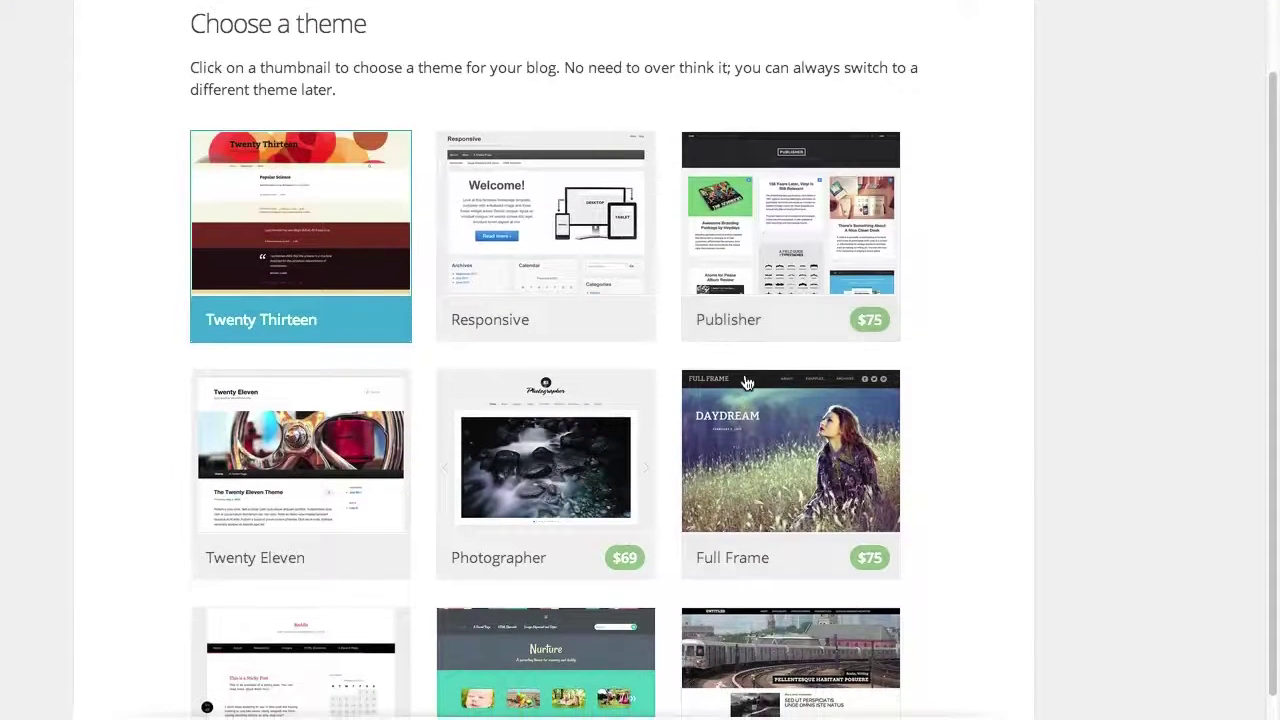
scroll(740, 385, up, 1)
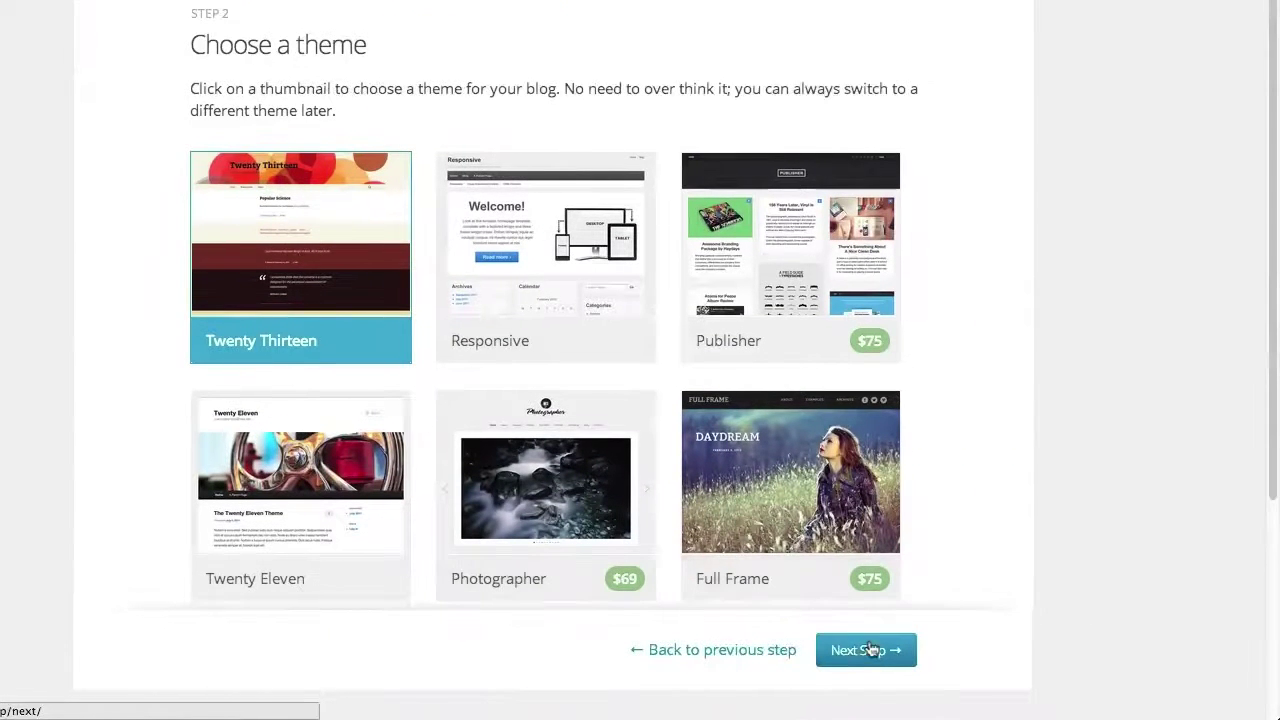
Accept Twenty Thirteen, skip theme customizing and social sharing, and start a Text post
click(870, 650)
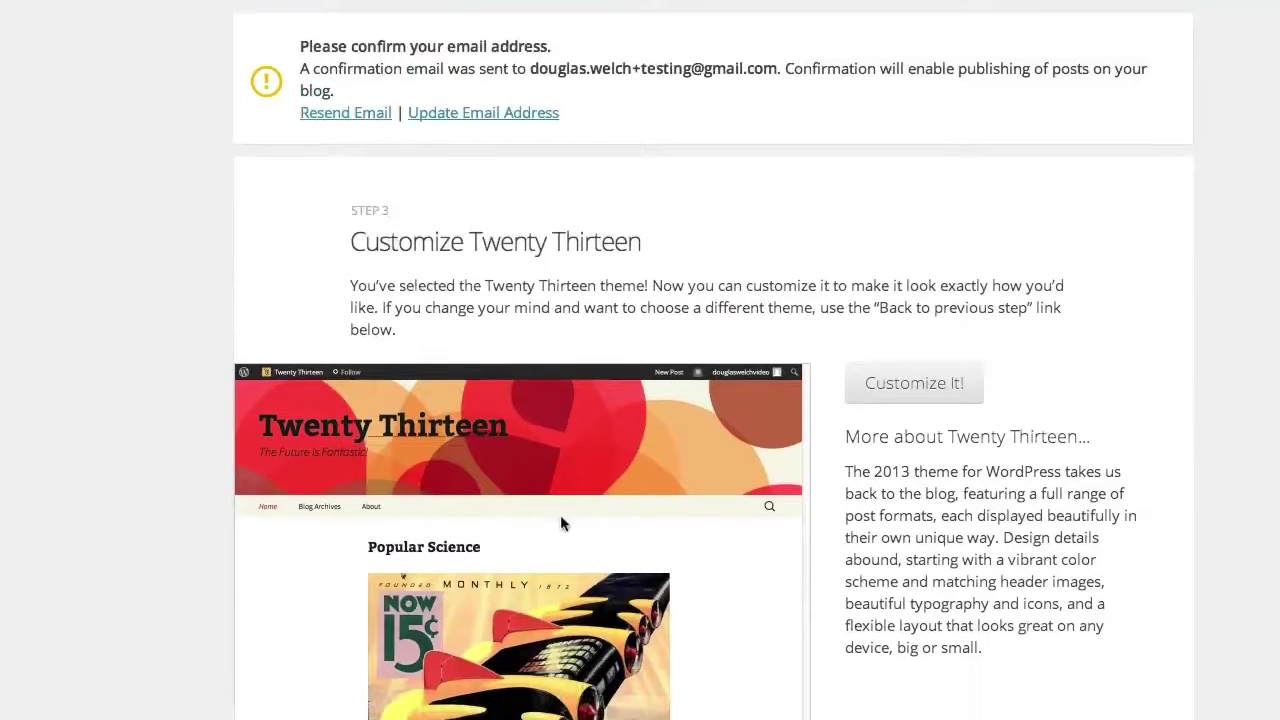
scroll(592, 370, down, 2)
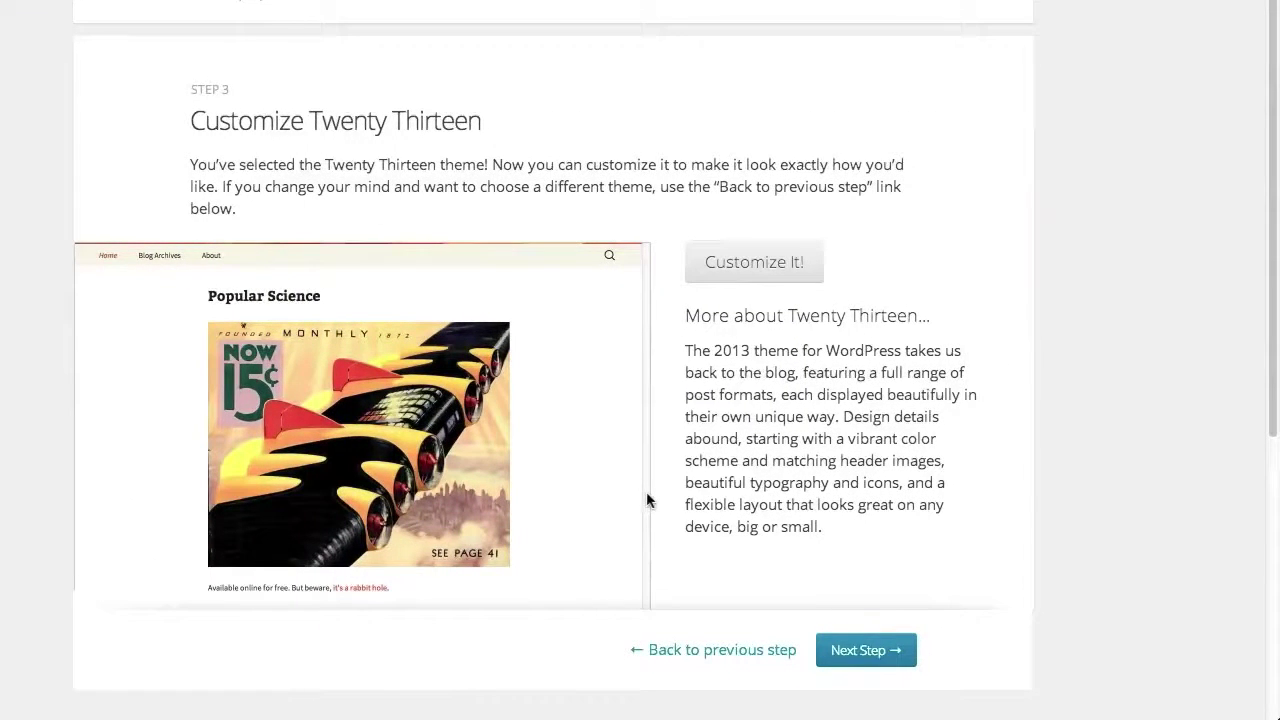
click(855, 650)
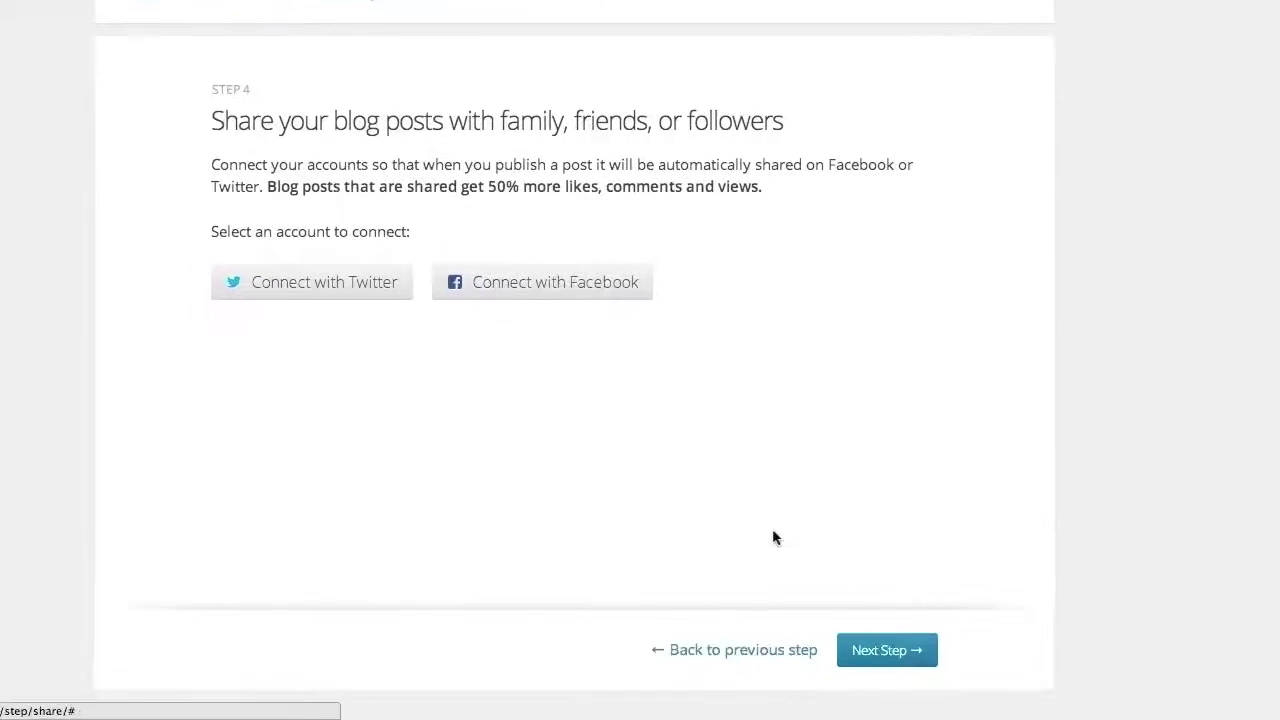
click(843, 655)
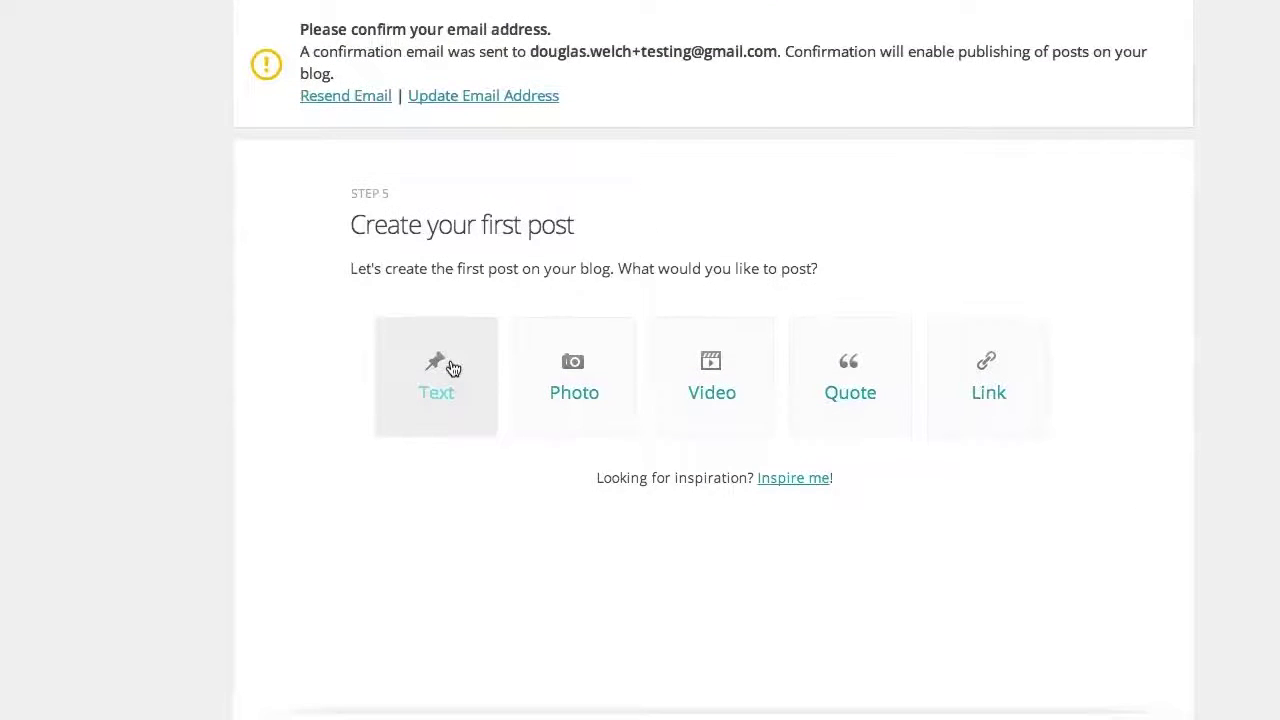
click(451, 368)
Title the post 'My First Post', correcting the typo
right_click(489, 324)
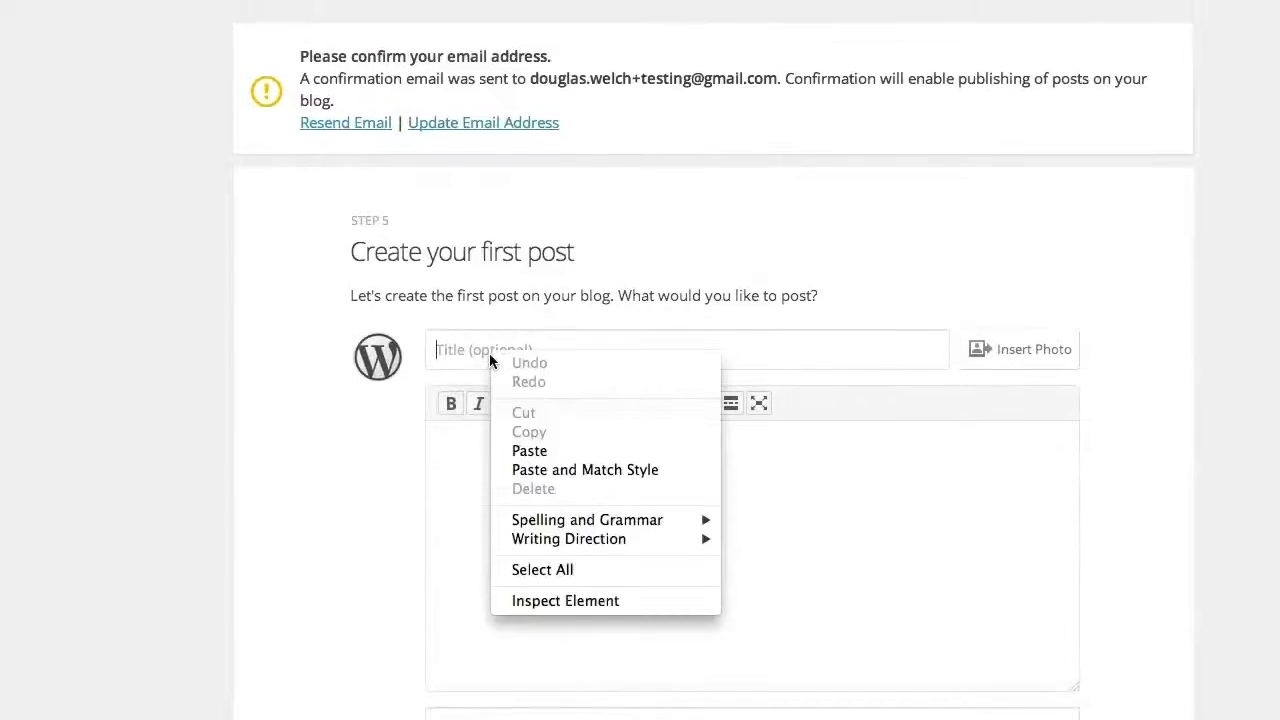
click(470, 355)
text(My Forst)
key(BackSpace)
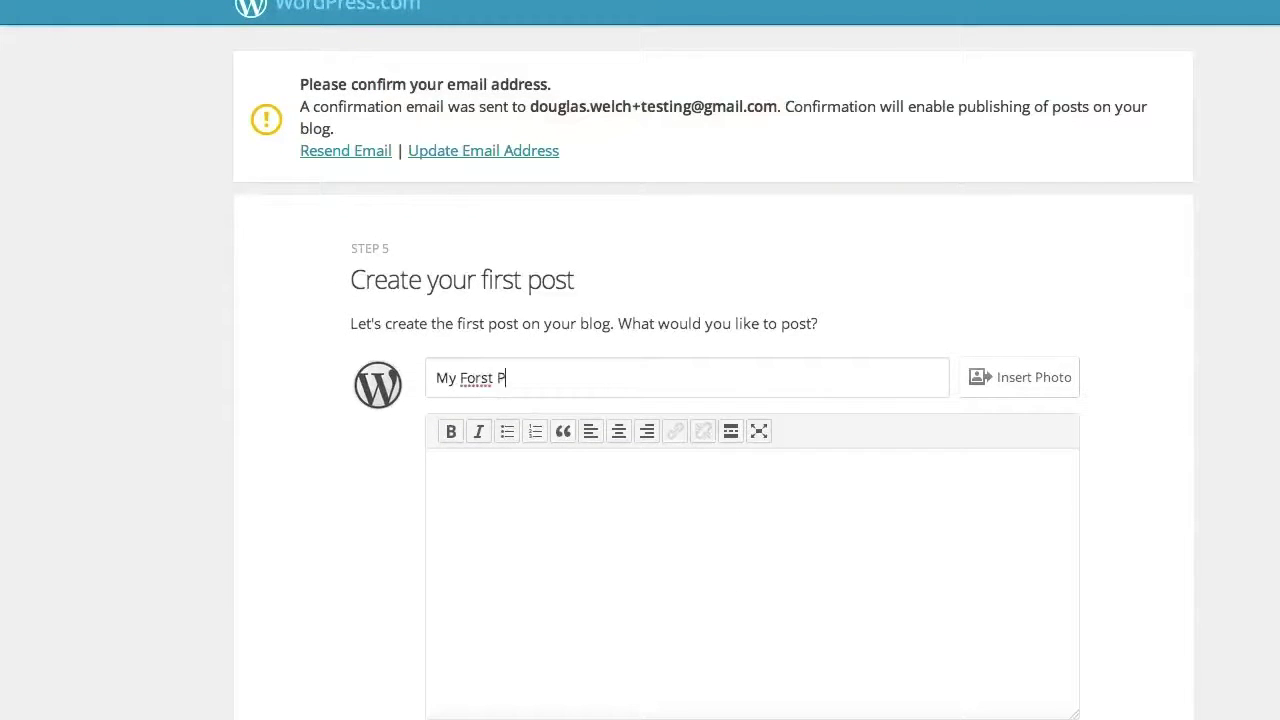
key(BackSpace)
key(BackSpace)
key(BackSpace)
text(irst Post)
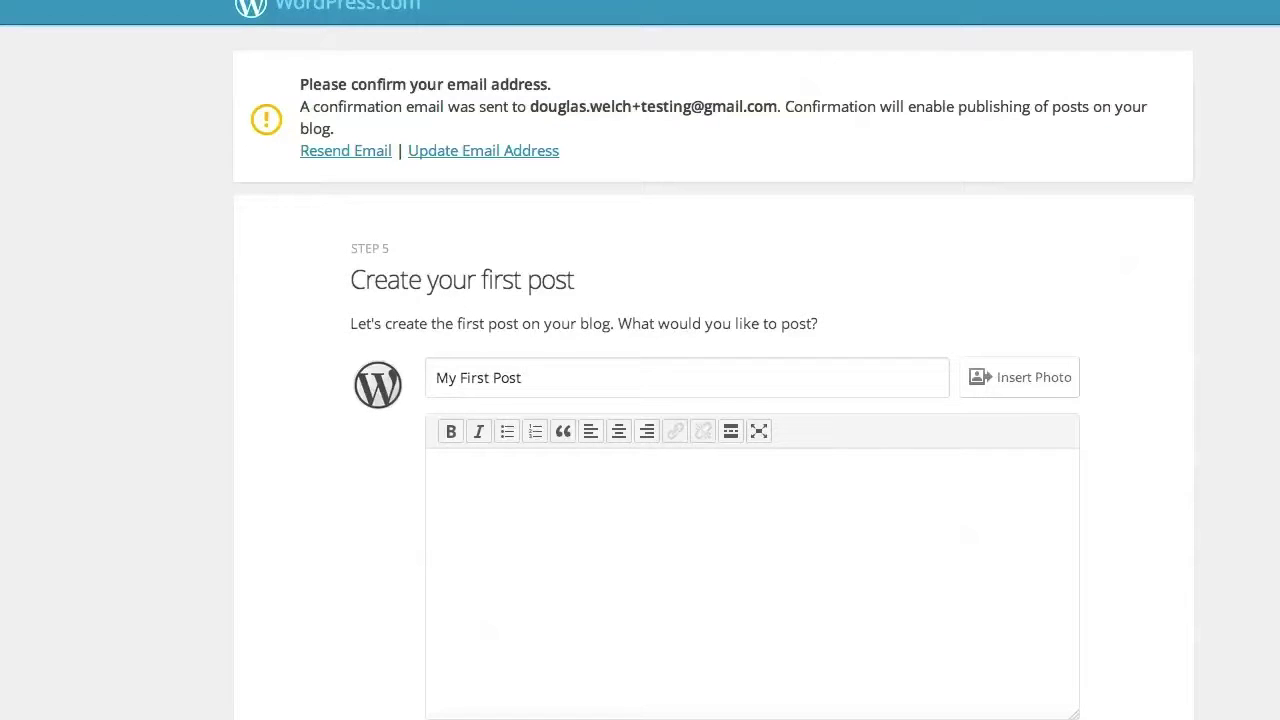
Write the body text 'This is my first post!'
click(506, 514)
text(This is my first post.)
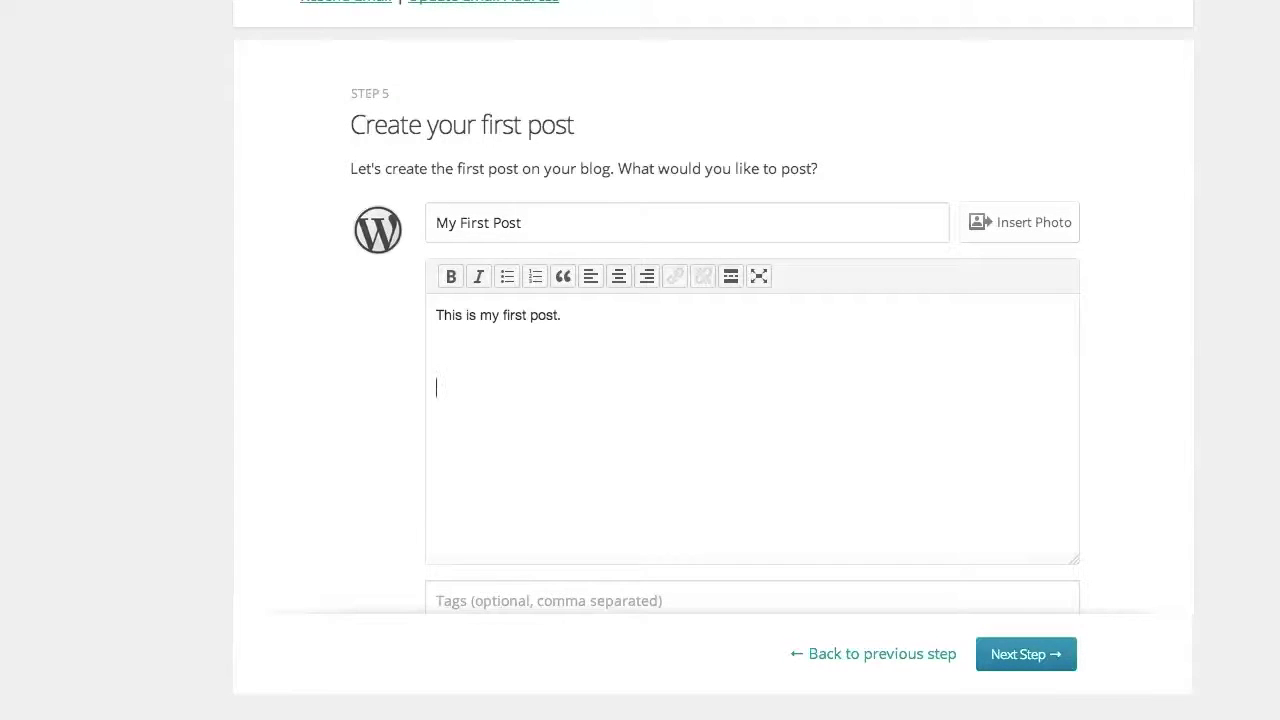
key(BackSpace)
key(BackSpace)
text(!)
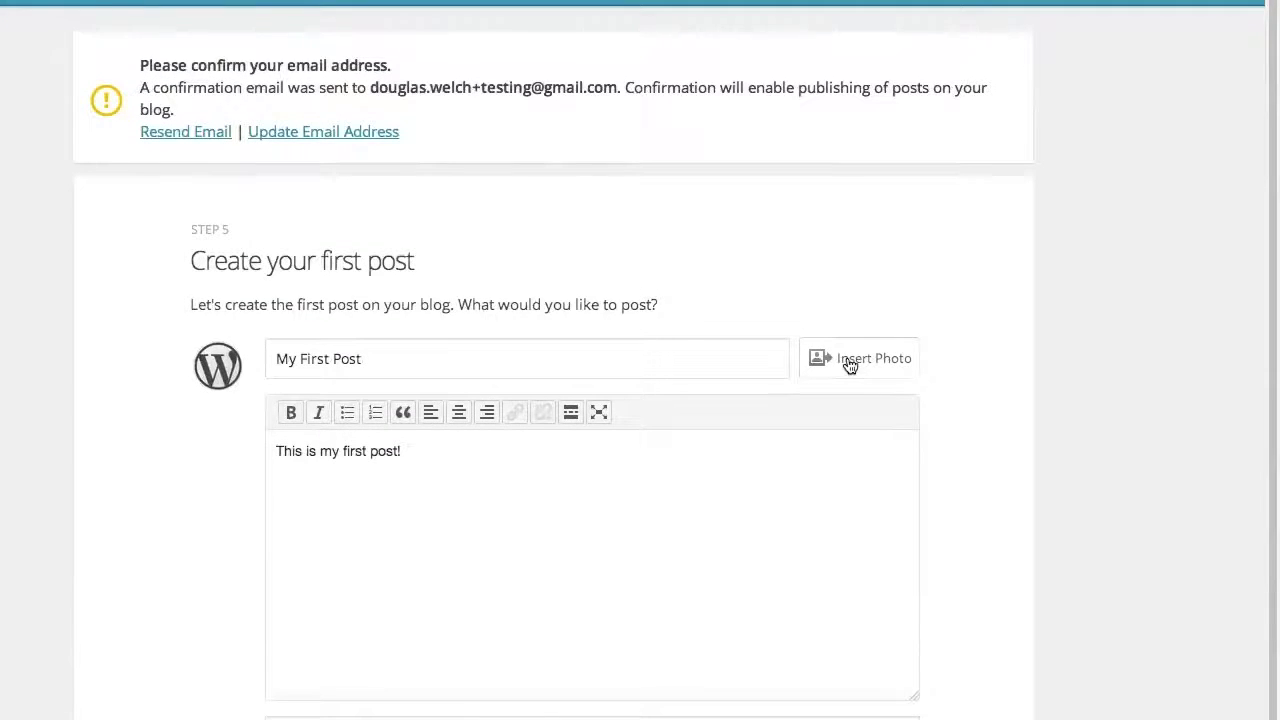
Insert the photo cip-logo-lg-2013.jpg into the post
click(850, 362)
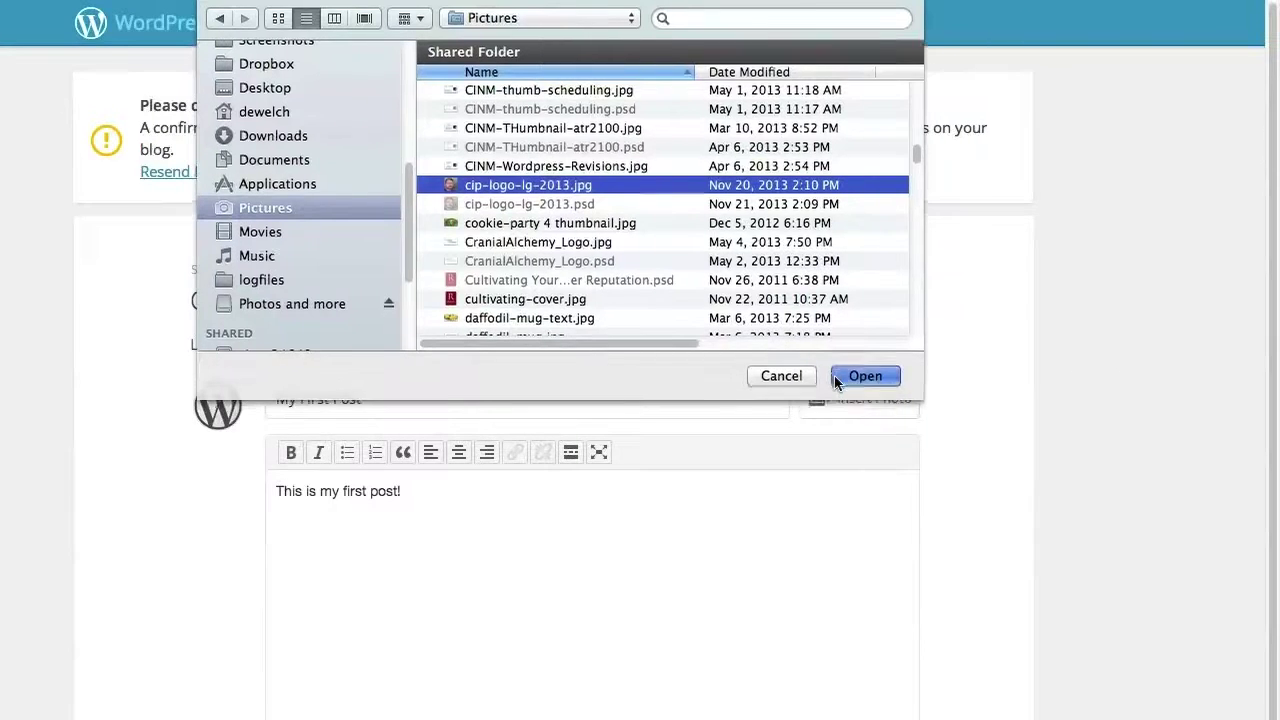
click(836, 376)
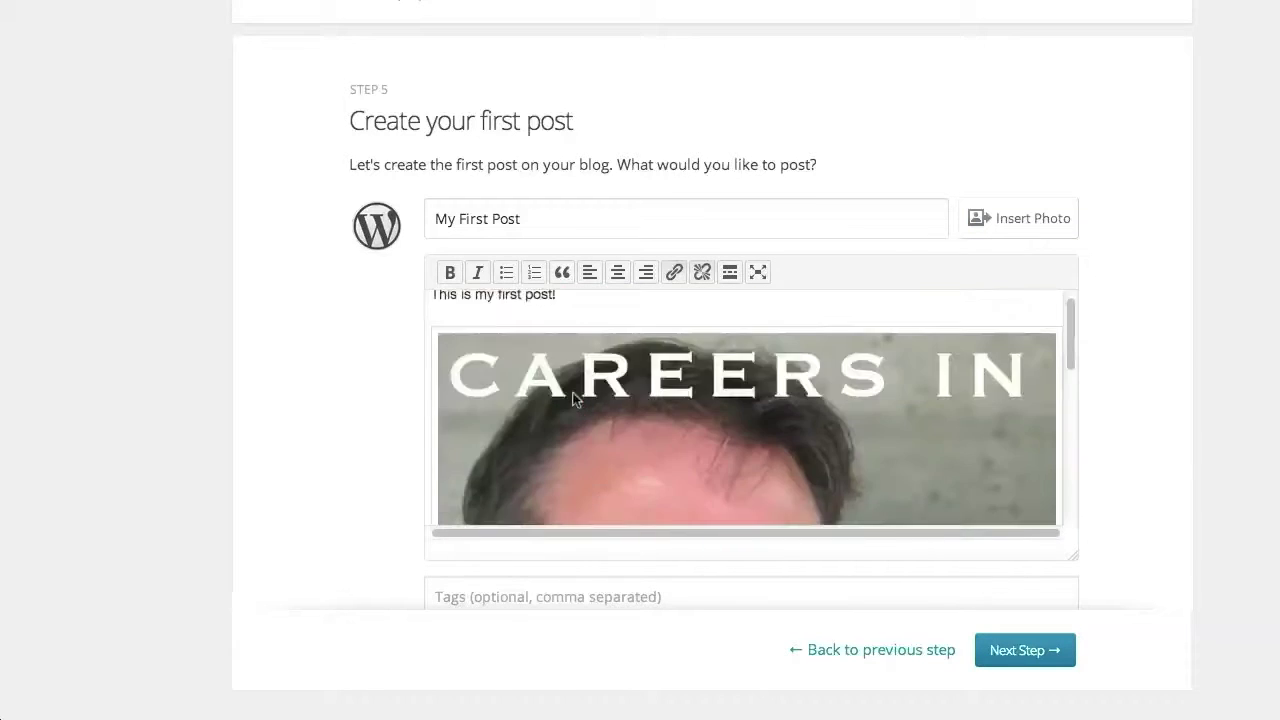
Resize the inserted photo to 60% and apply the change
click(573, 398)
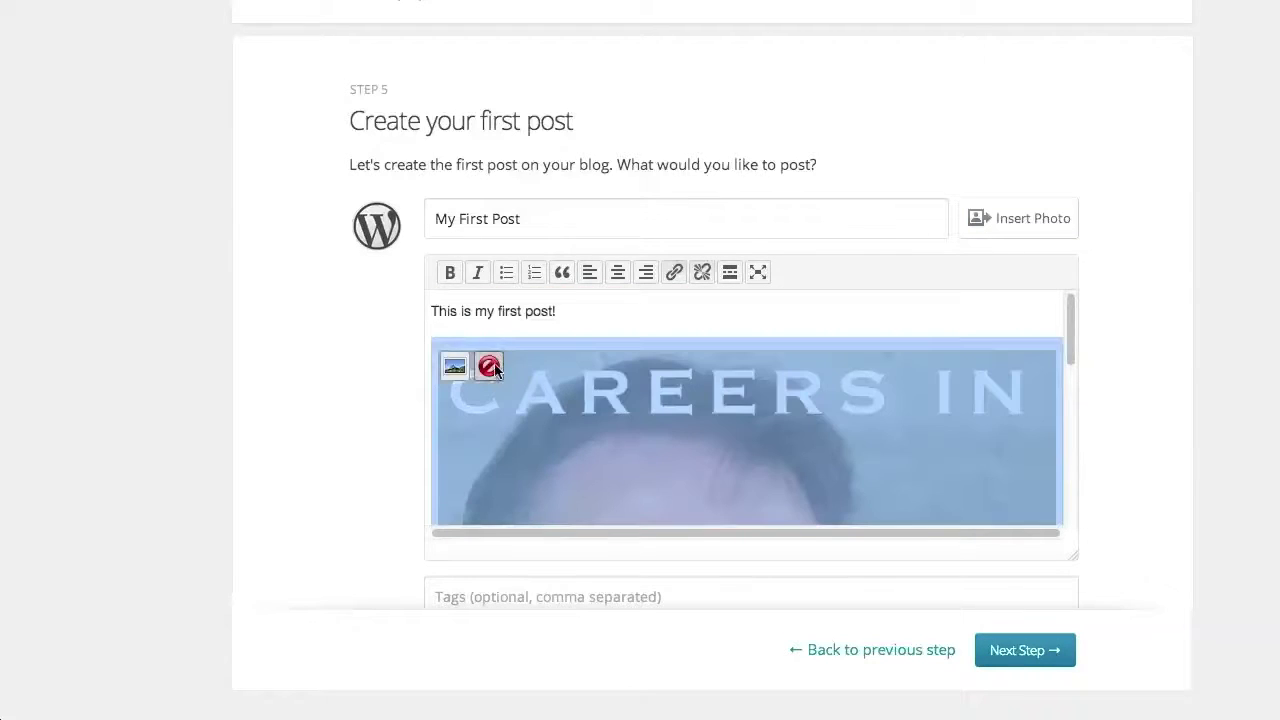
click(455, 368)
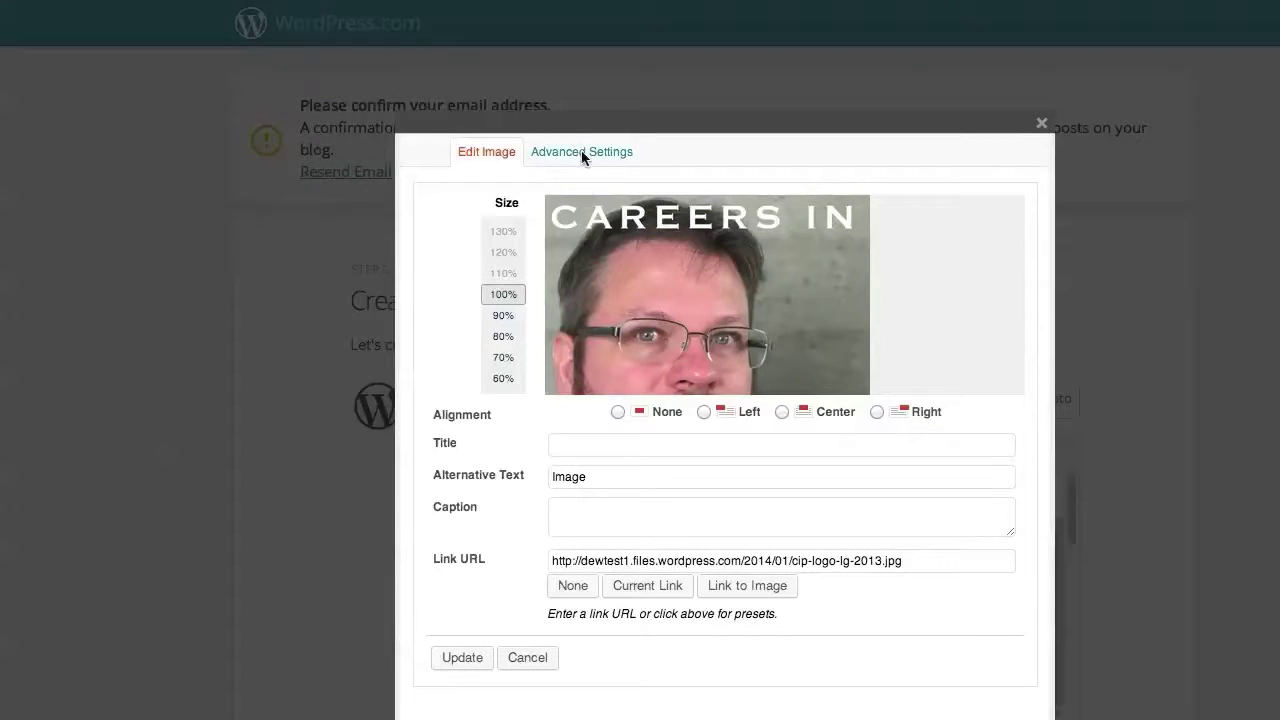
click(503, 377)
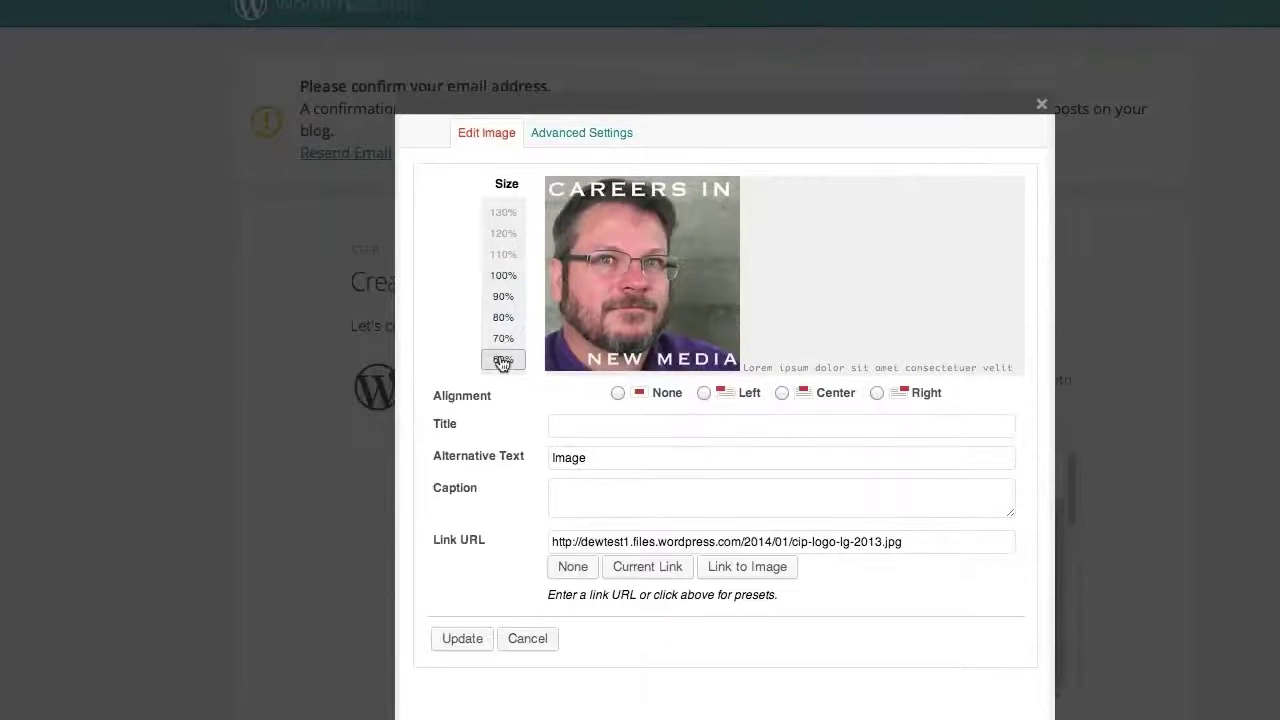
click(450, 478)
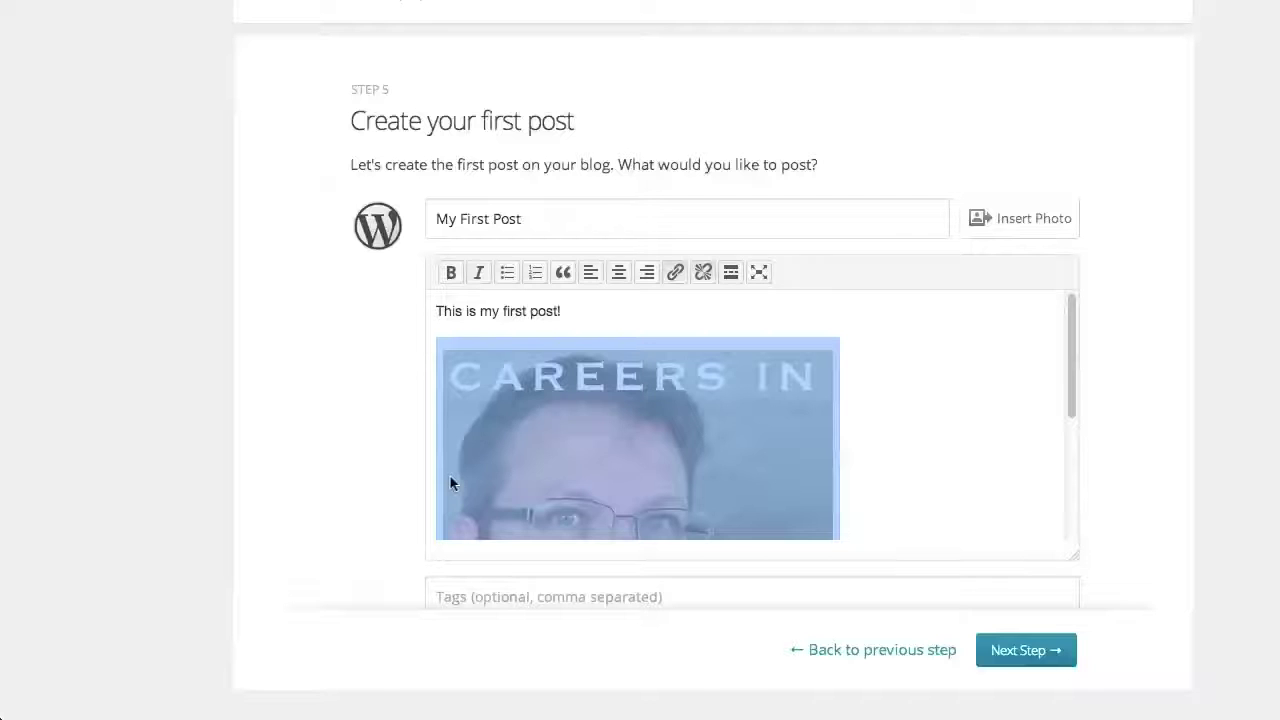
click(700, 455)
scroll(618, 430, down, 5)
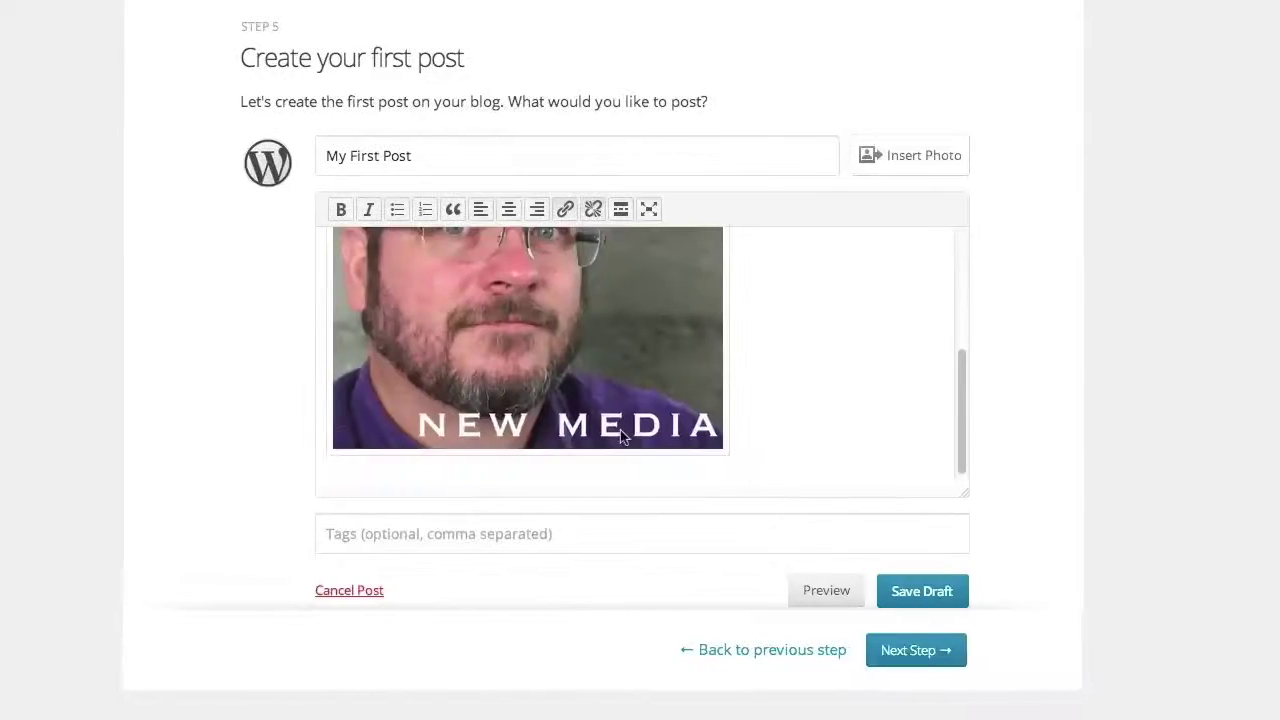
scroll(639, 432, up, 5)
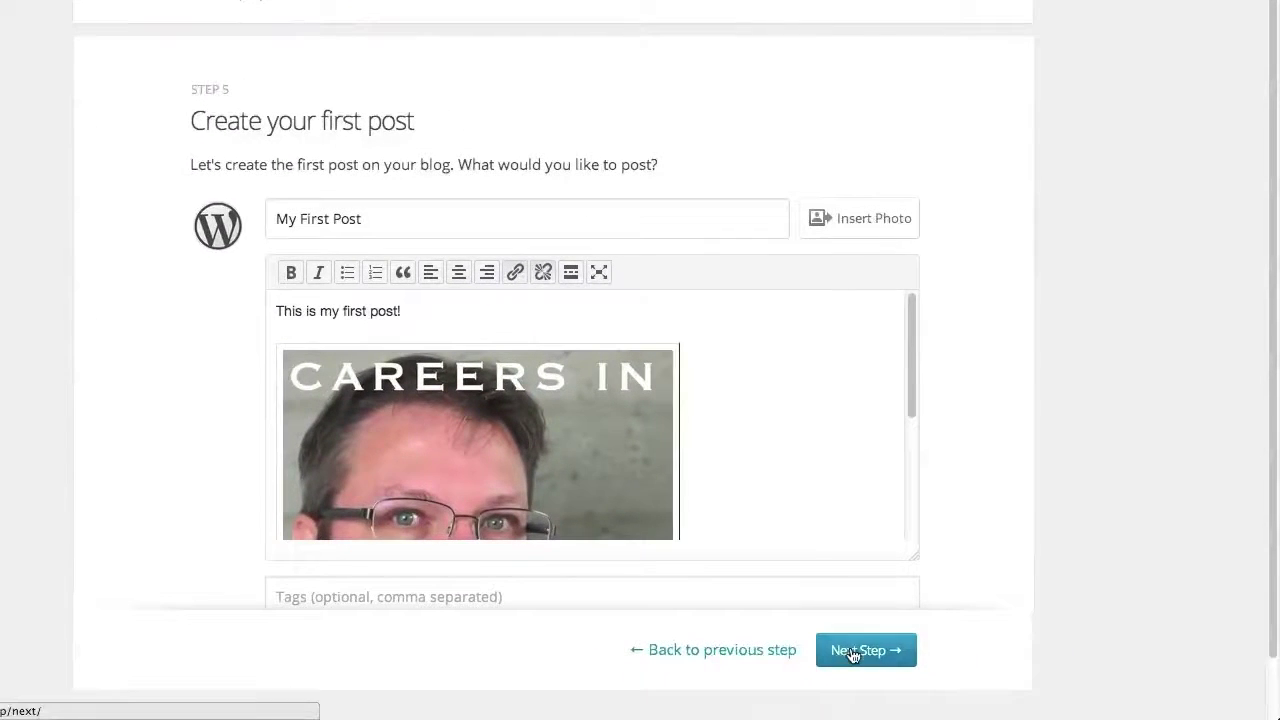
Publish the post, open the live blog and scroll through 'My First Post'
click(908, 675)
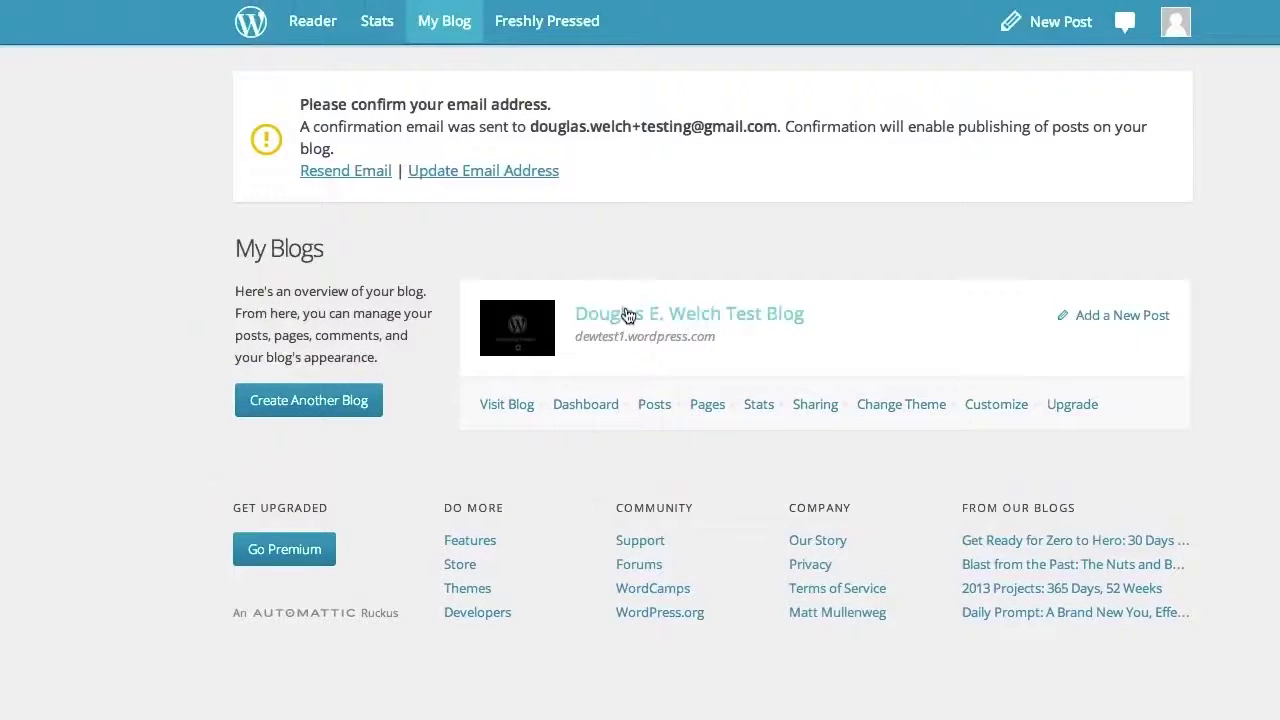
click(627, 315)
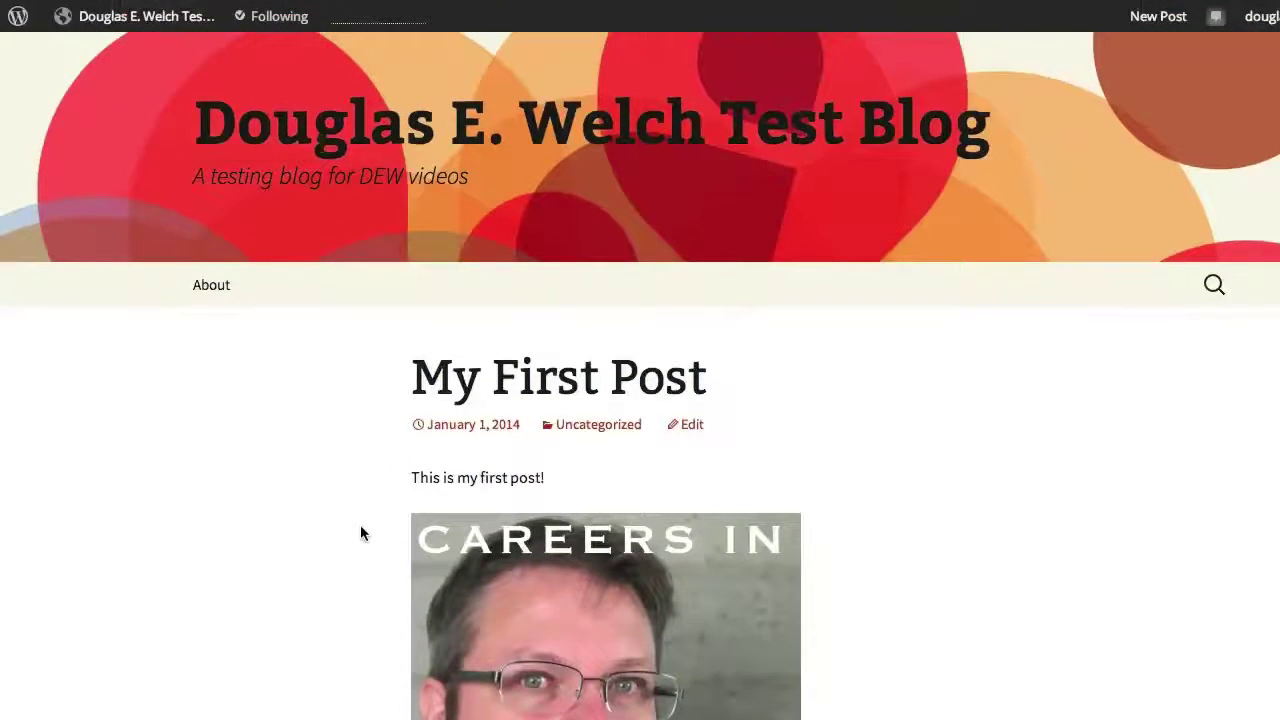
scroll(360, 528, down, 3)
scroll(361, 371, down, 5)
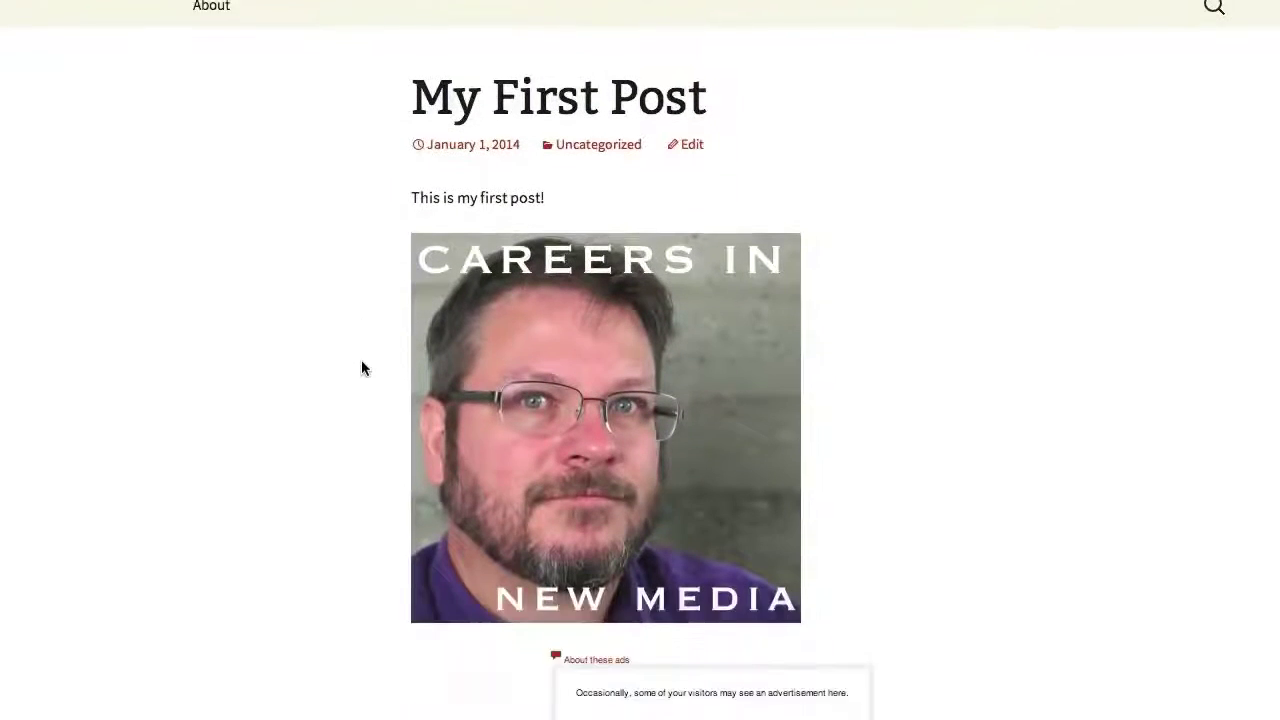
scroll(362, 367, up, 5)
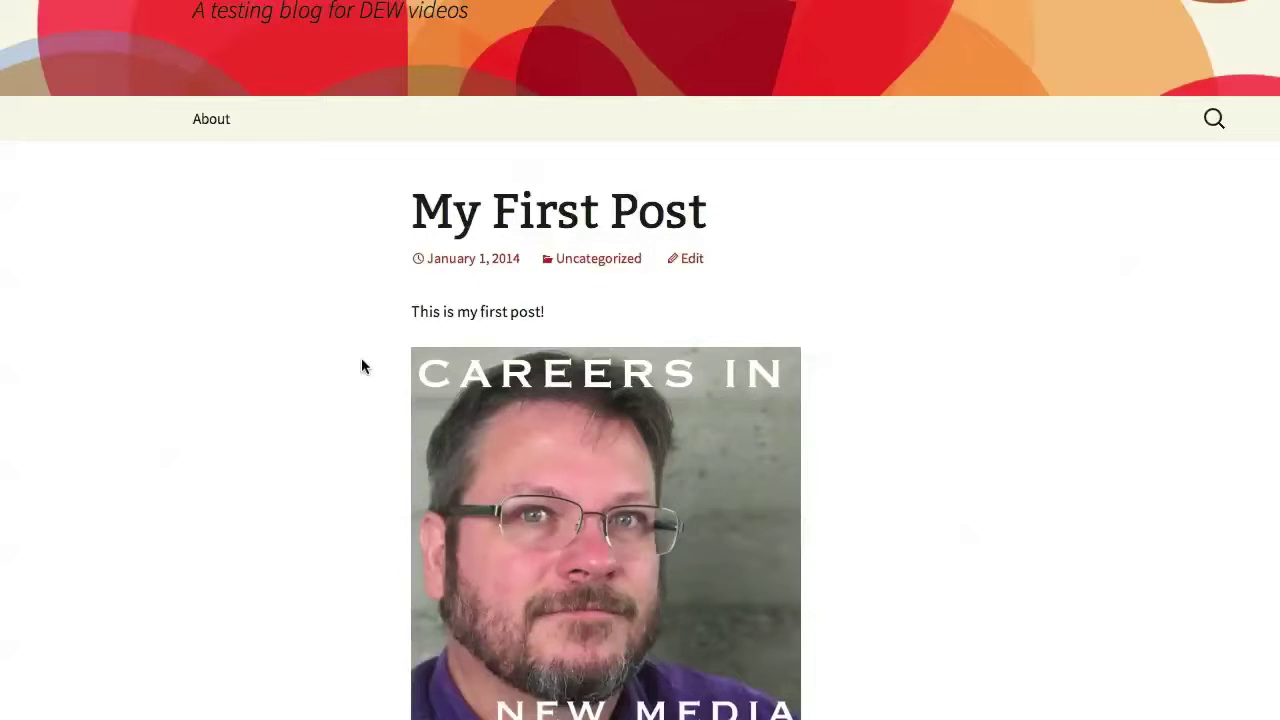
scroll(363, 367, down, 1)
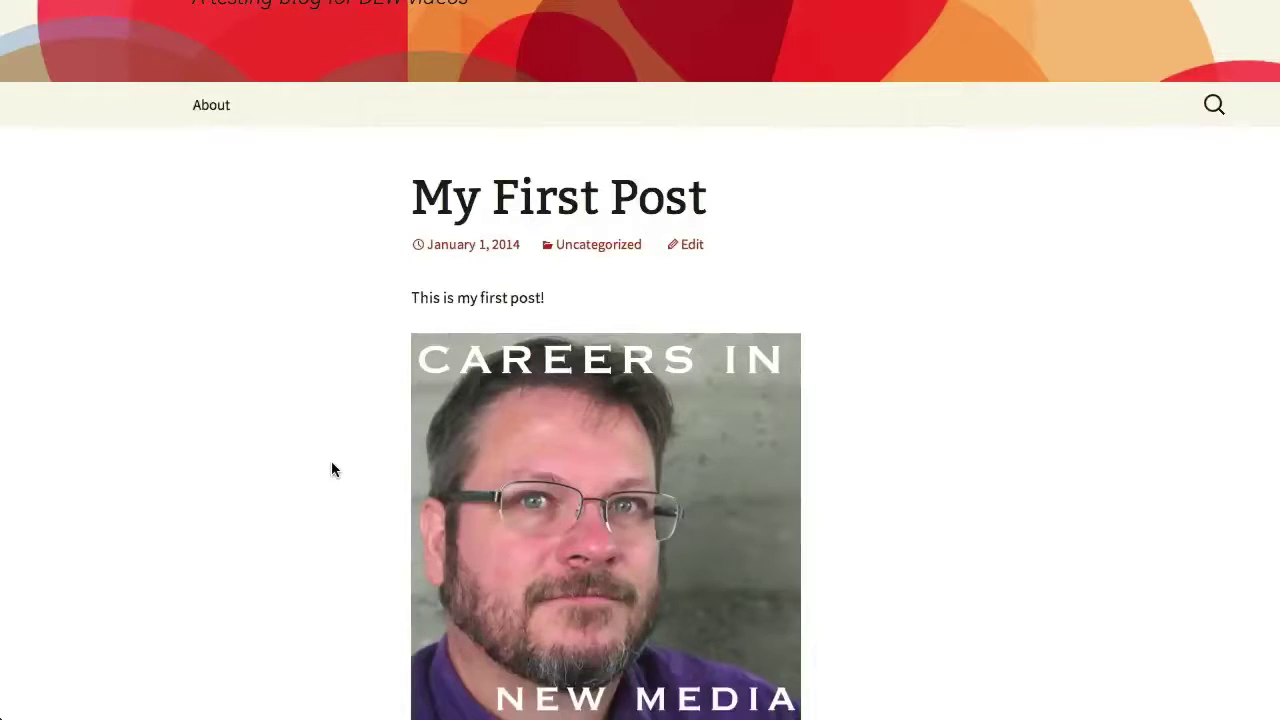
scroll(438, 434, up, 3)
mouse_move(137, 20)
scroll(254, 440, down, 2)
scroll(250, 300, up, 2)
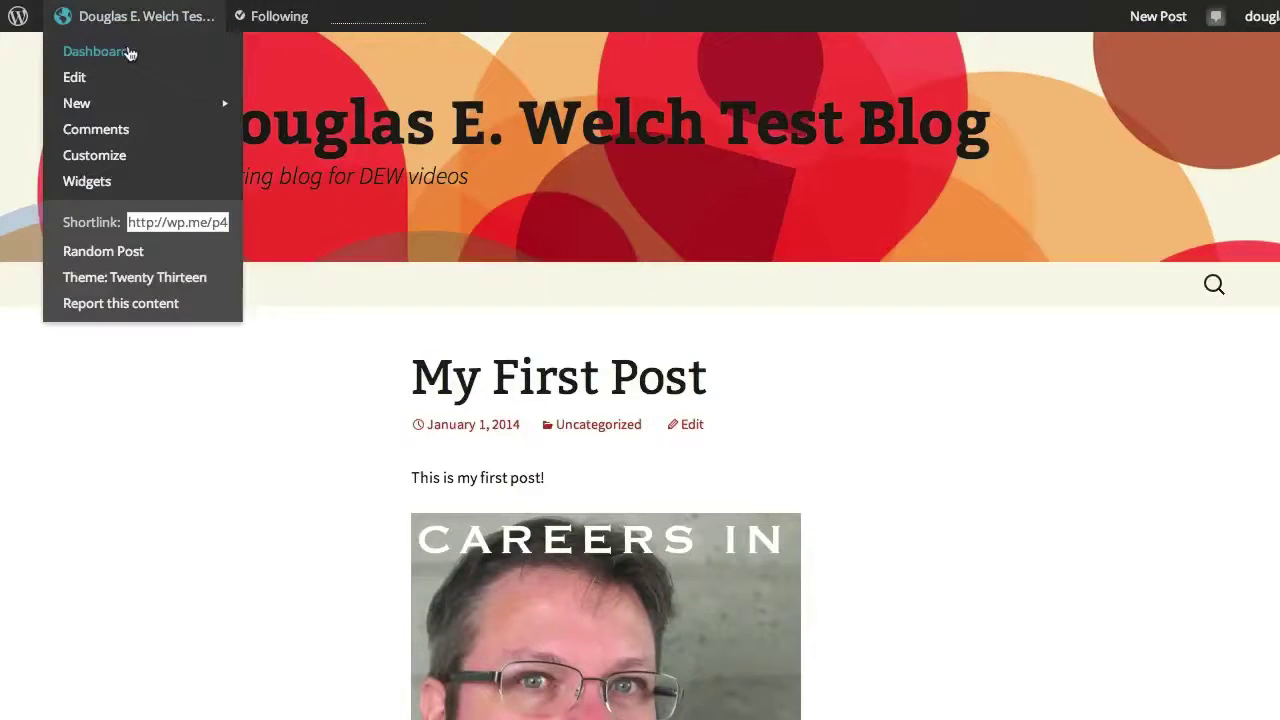
Switch from the live blog to its Dashboard and browse the sidebar menus
click(94, 51)
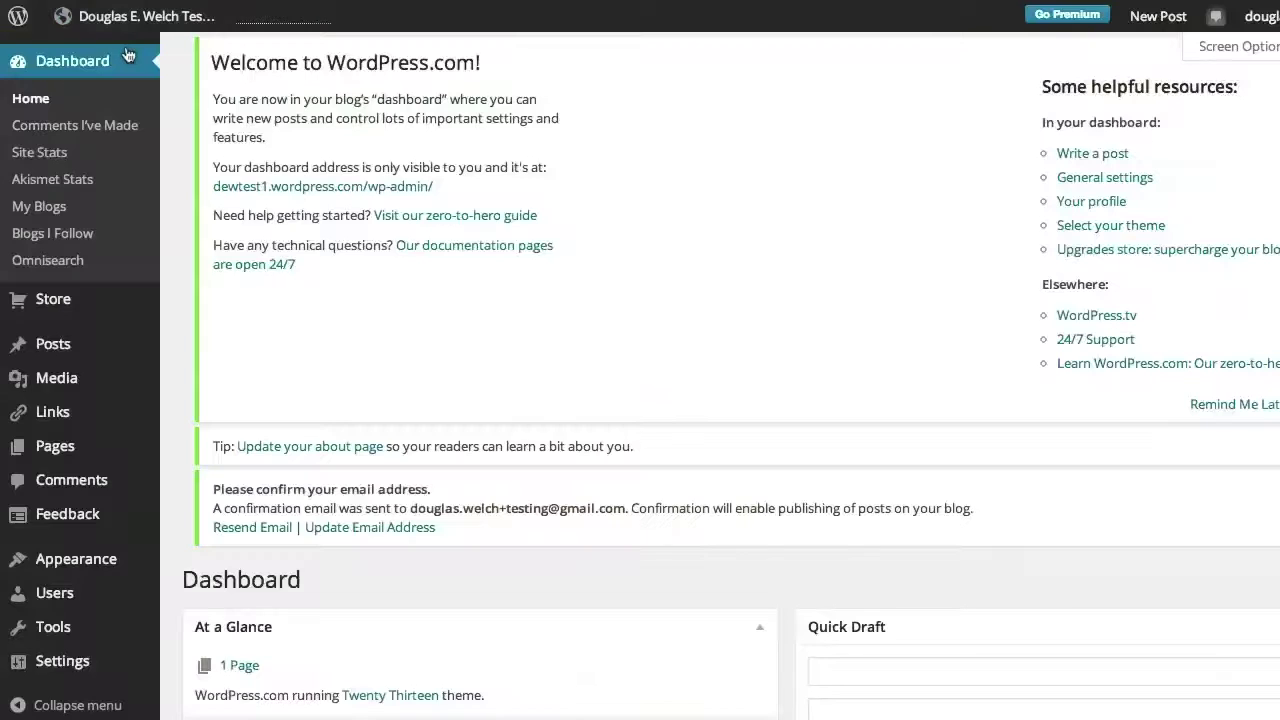
scroll(100, 380, down, 2)
mouse_move(150, 378)
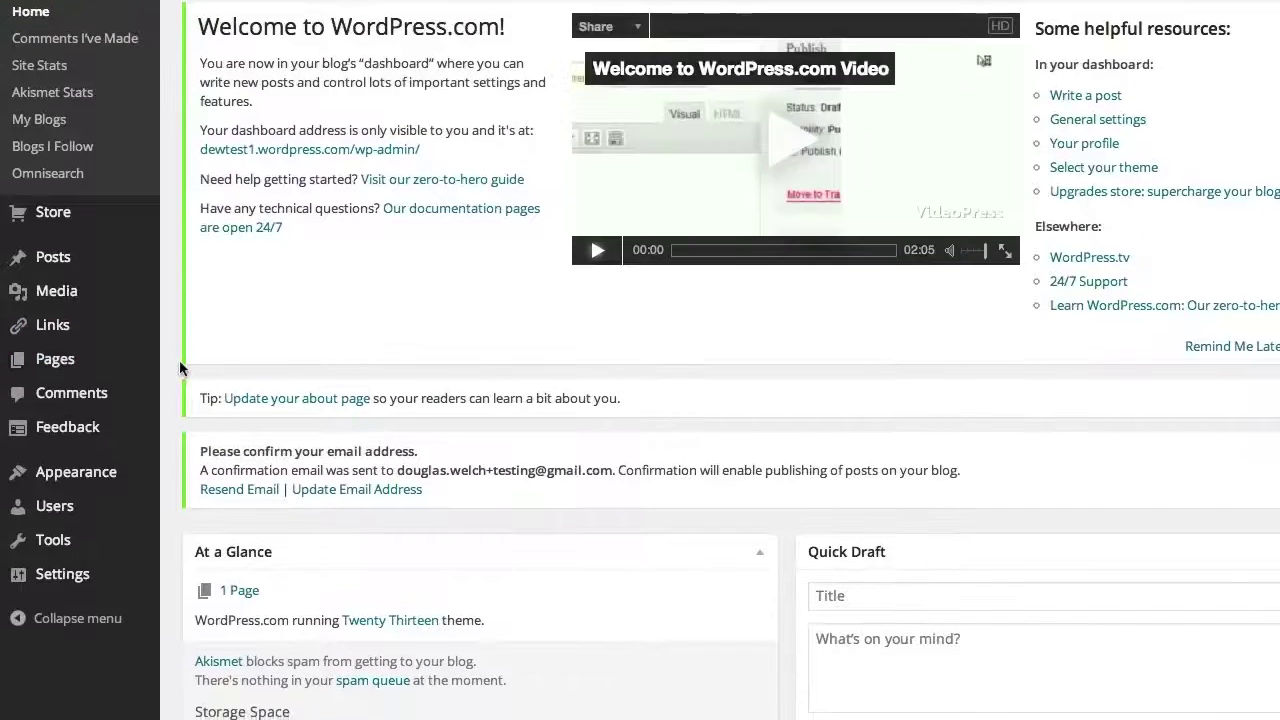
scroll(100, 375, down, 1)
mouse_move(86, 371)
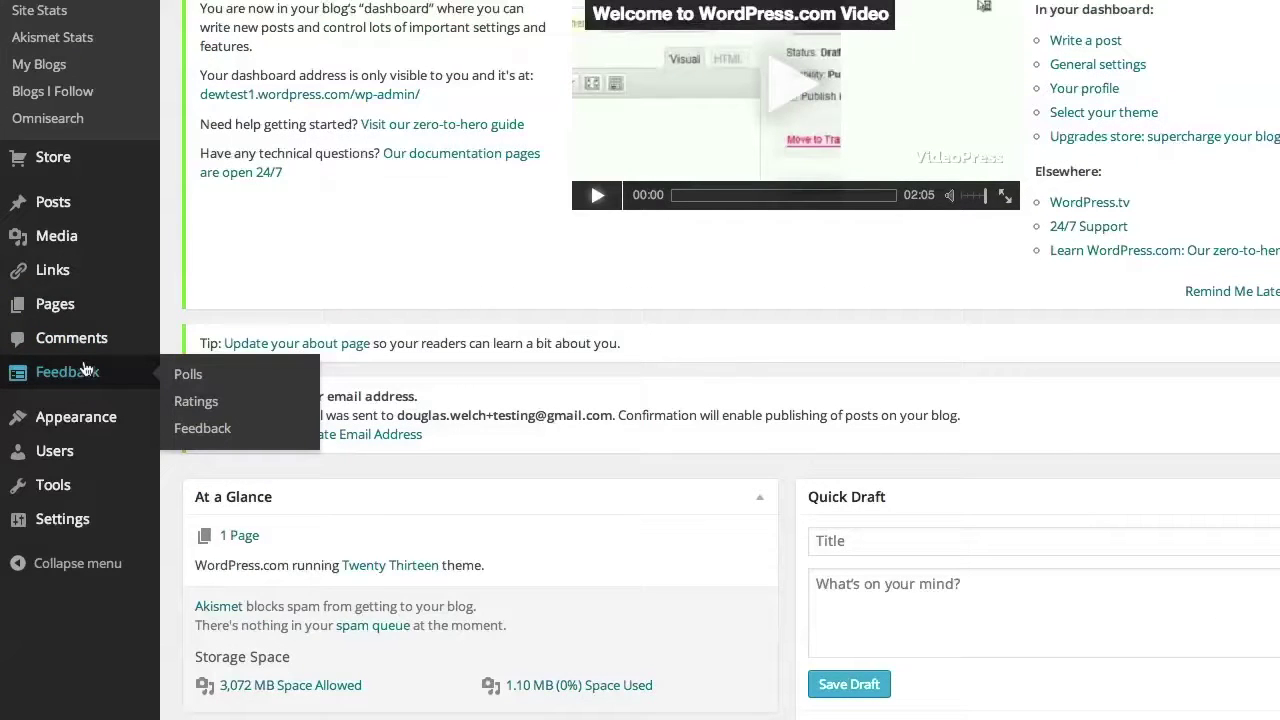
scroll(80, 360, up, 3)
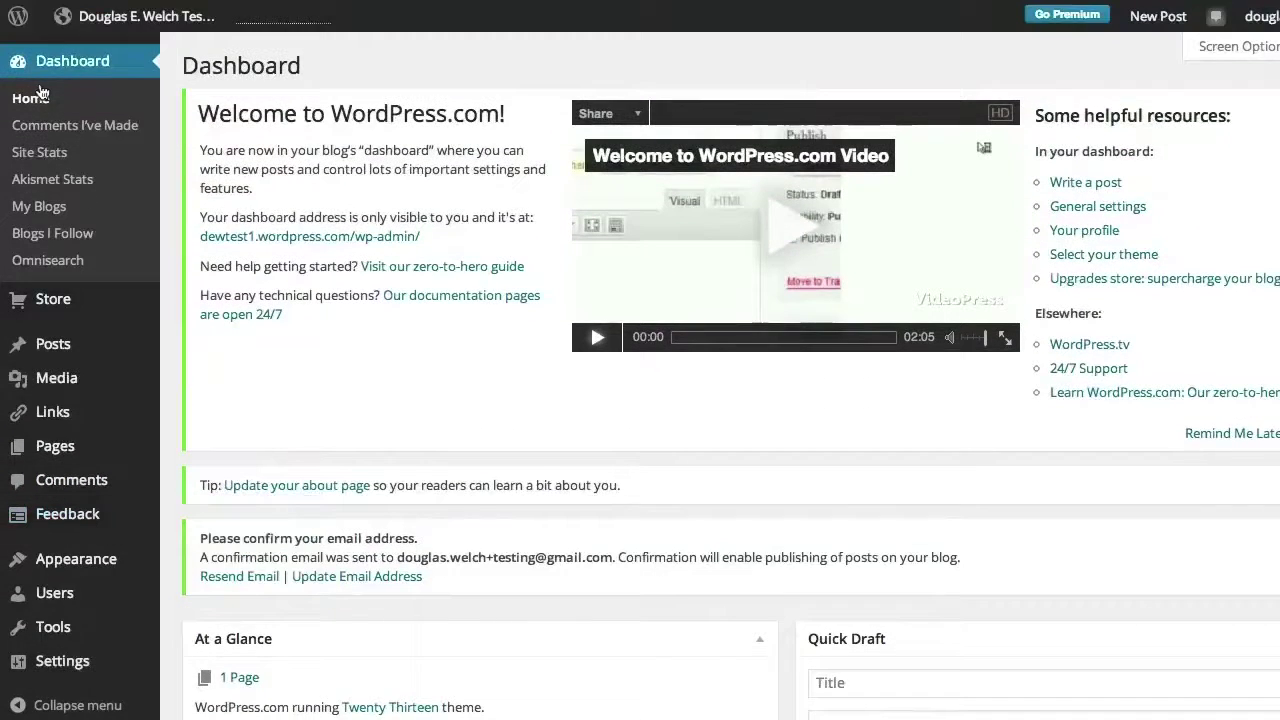
scroll(33, 553, down, 3)
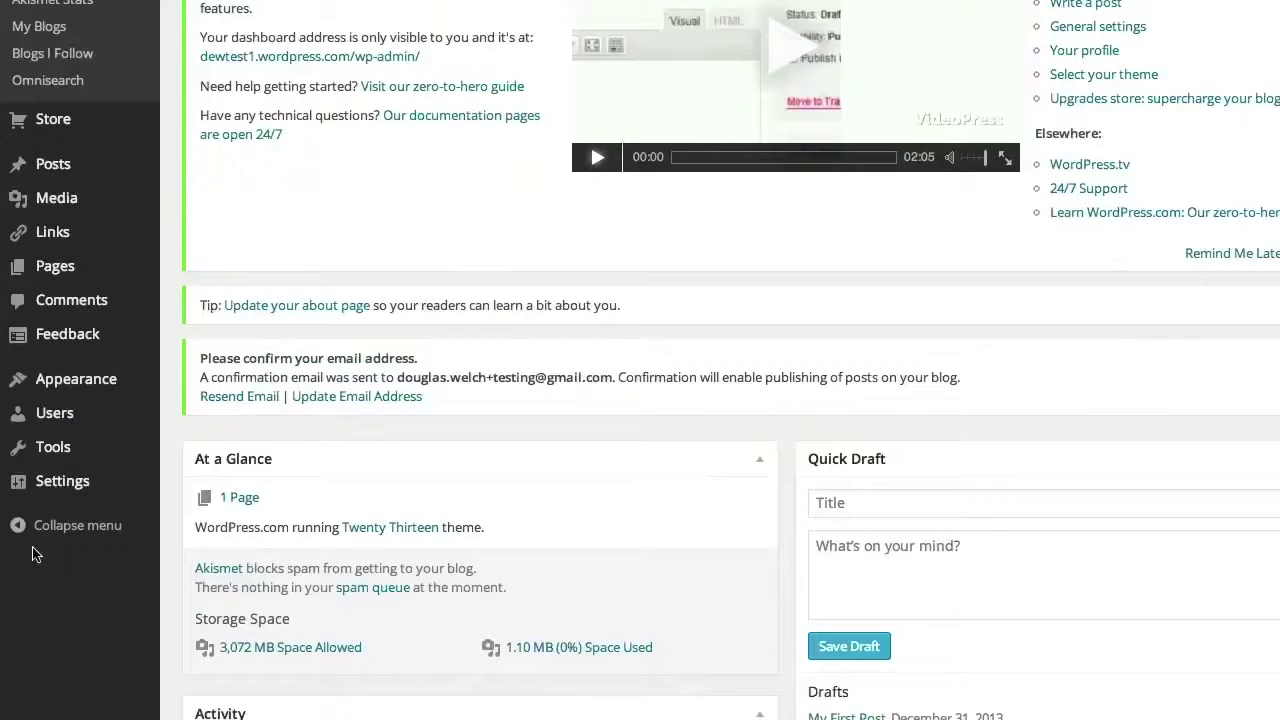
mouse_move(38, 386)
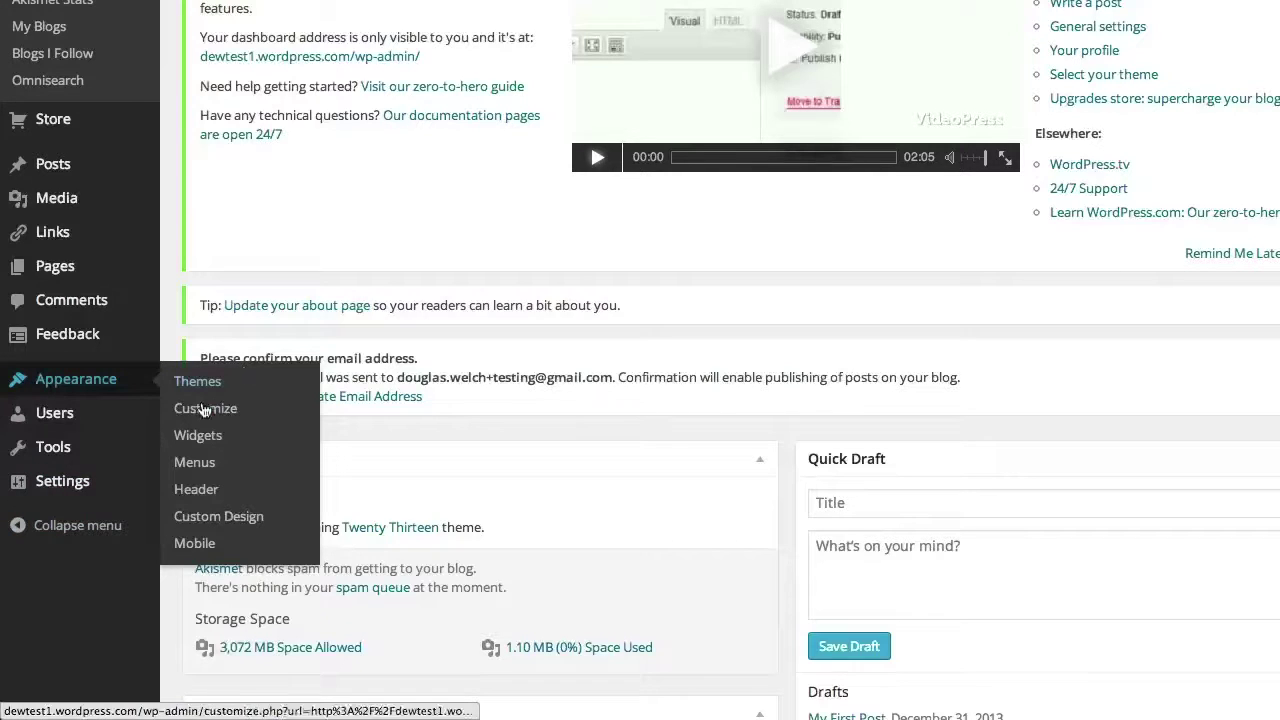
mouse_move(71, 463)
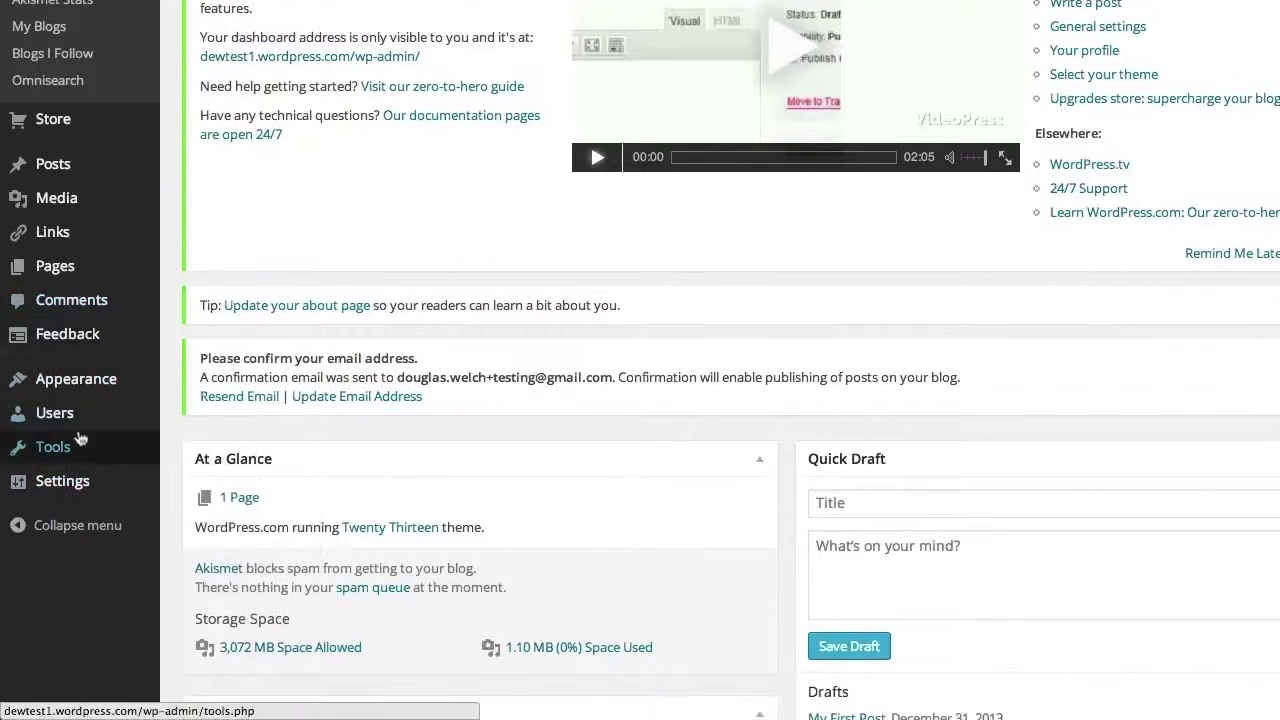
mouse_move(80, 435)
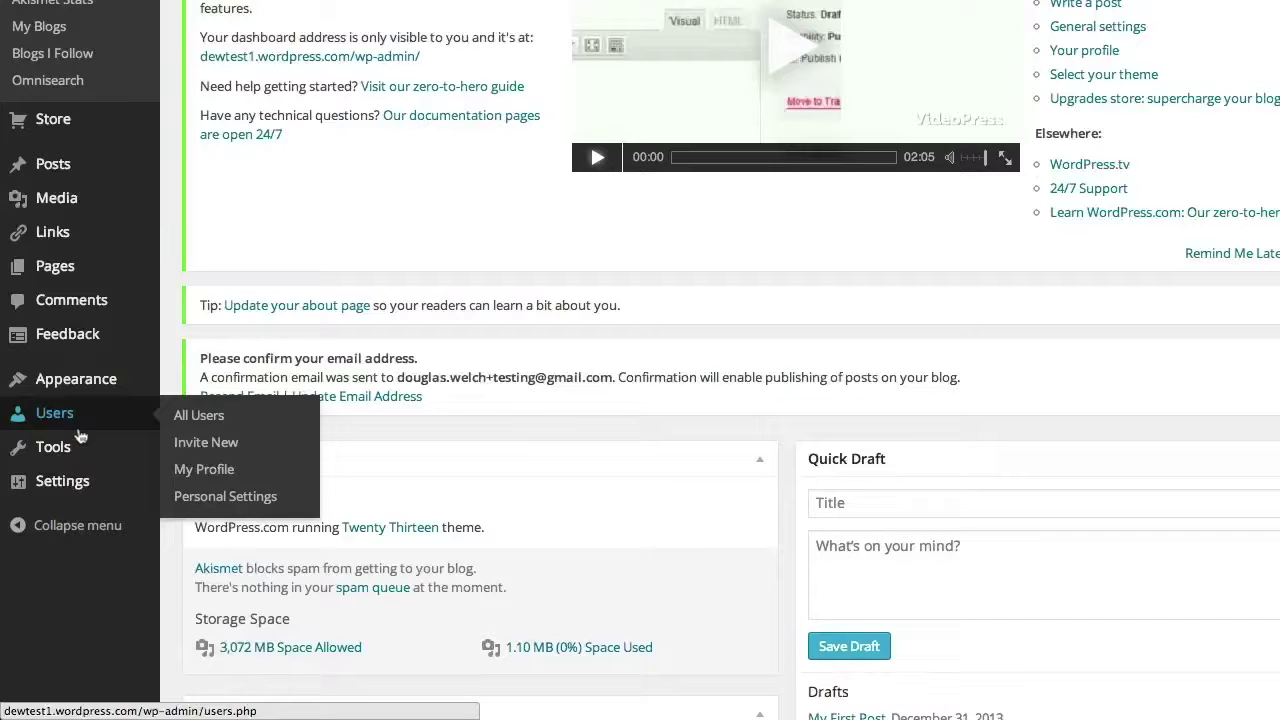
scroll(80, 410, up, 2)
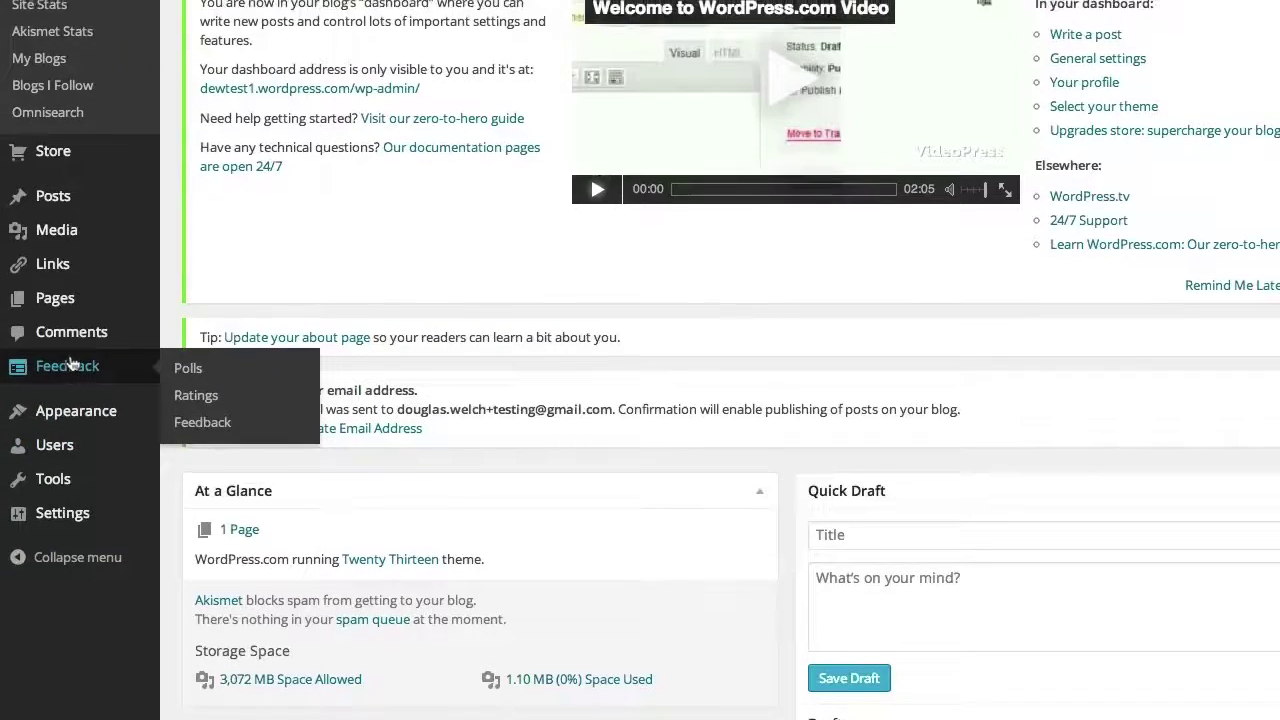
mouse_move(46, 350)
scroll(46, 350, up, 2)
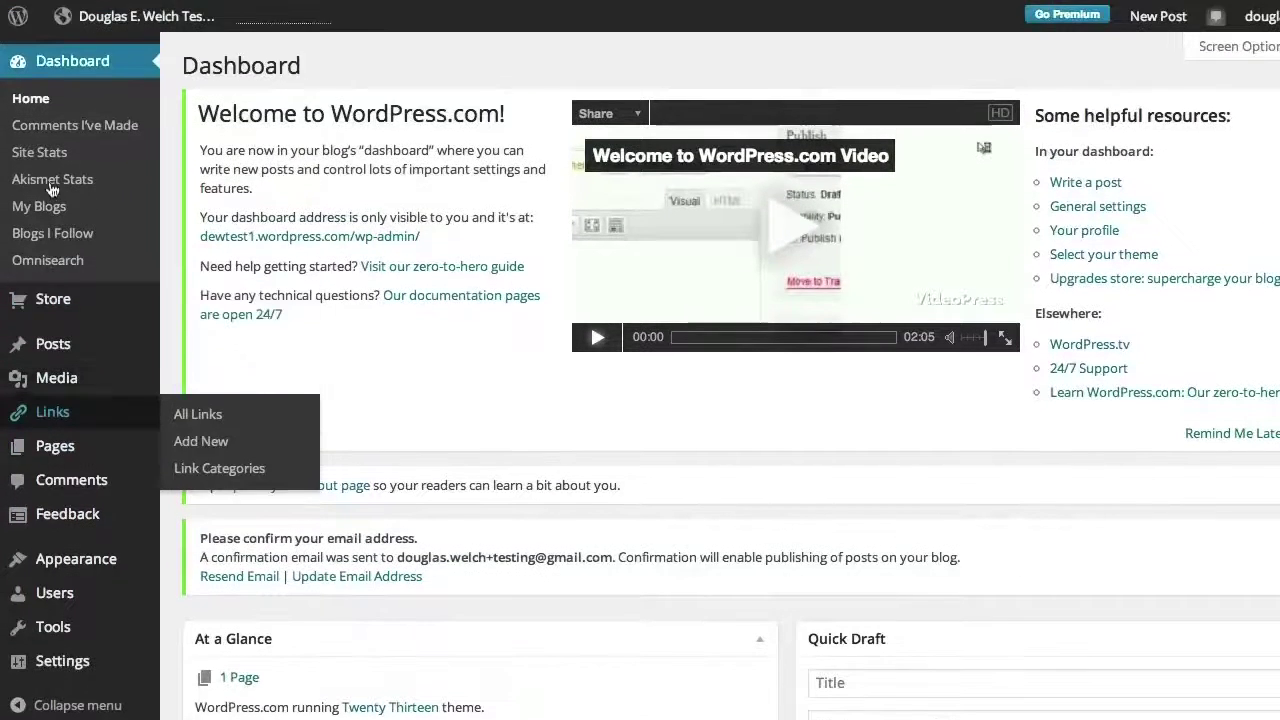
scroll(75, 480, down, 2)
scroll(80, 450, up, 2)
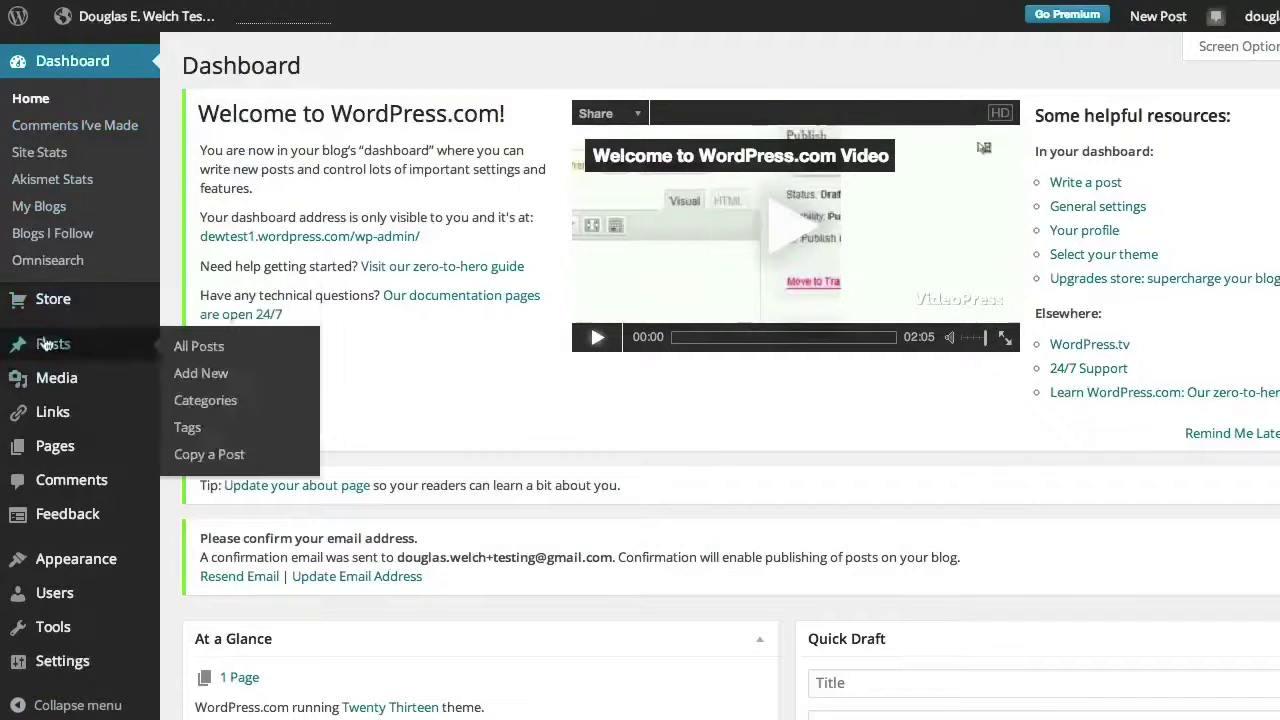
click(45, 345)
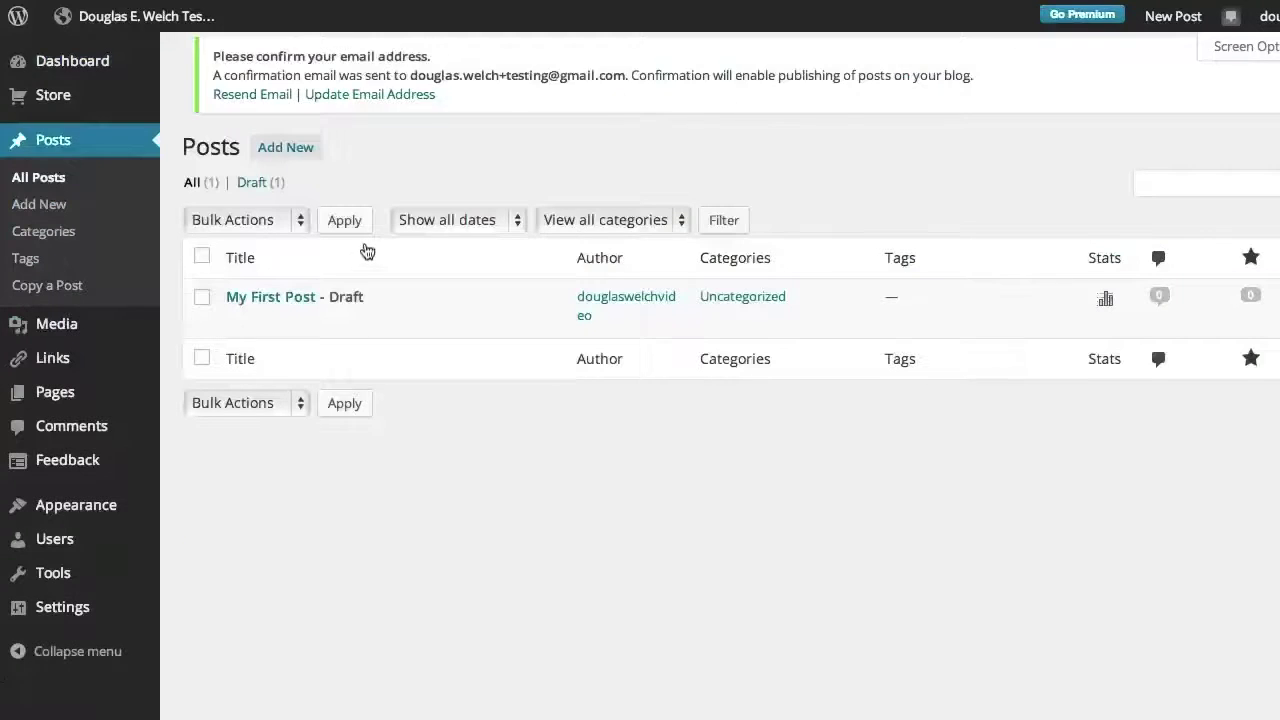
click(74, 62)
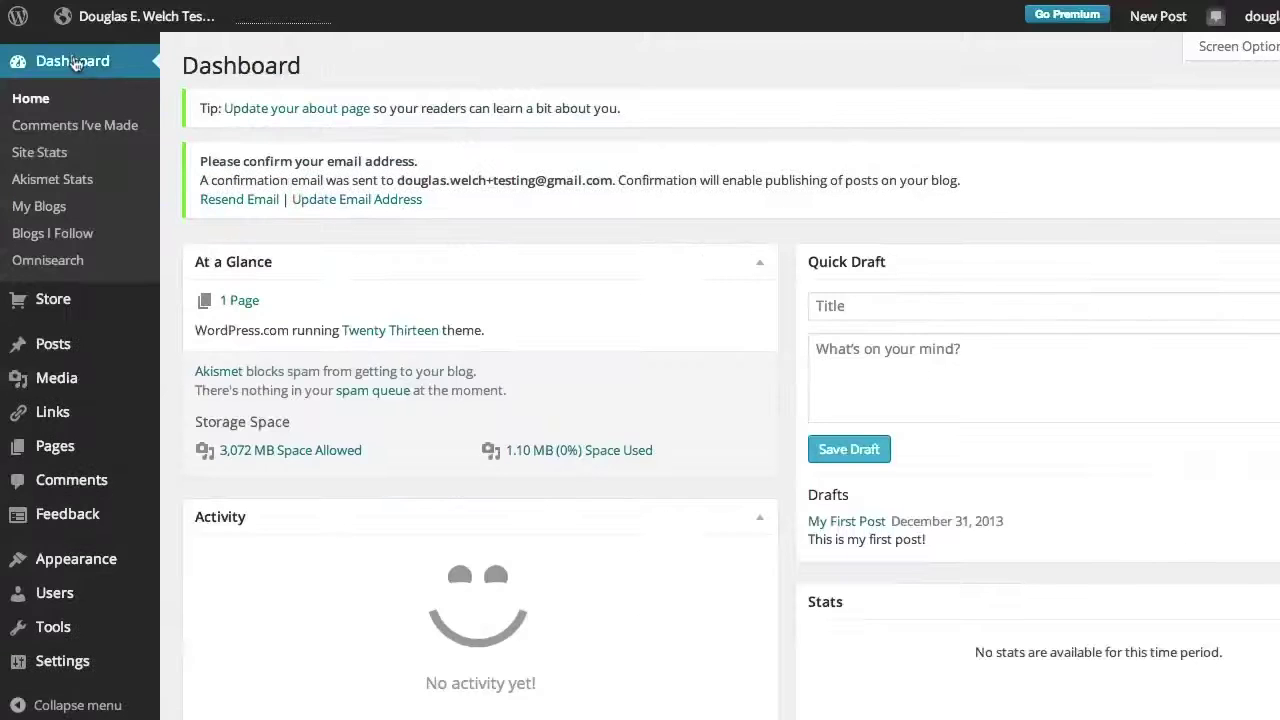